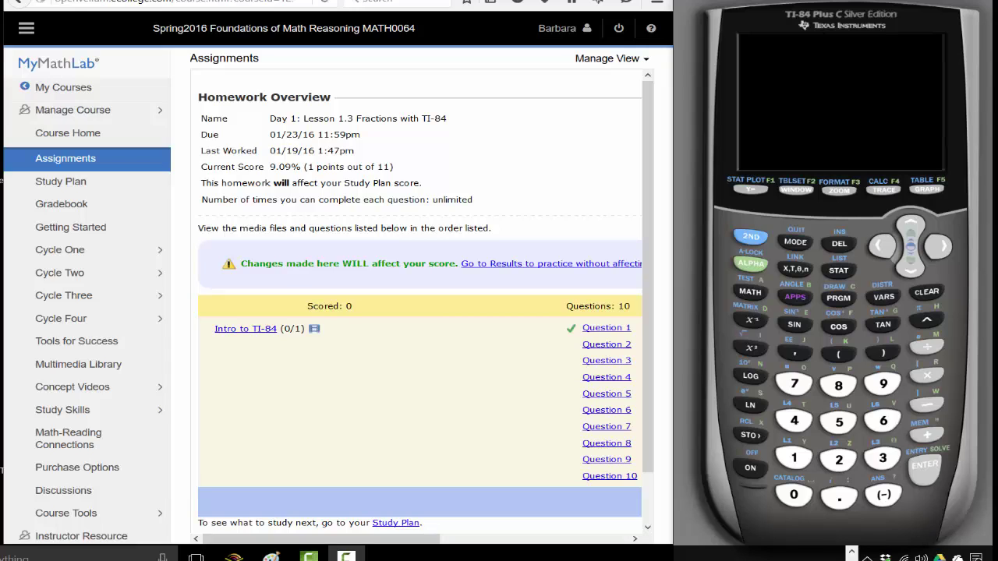
- Turn on the TI-84 calculator and open homework Question 1 in a window narrowed to fit beside it
click(748, 472)
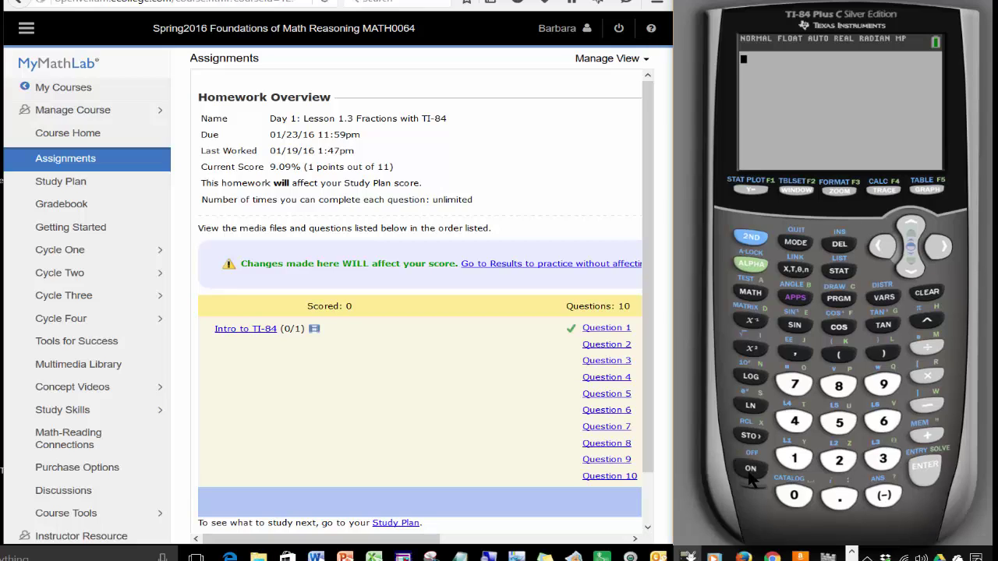
click(607, 328)
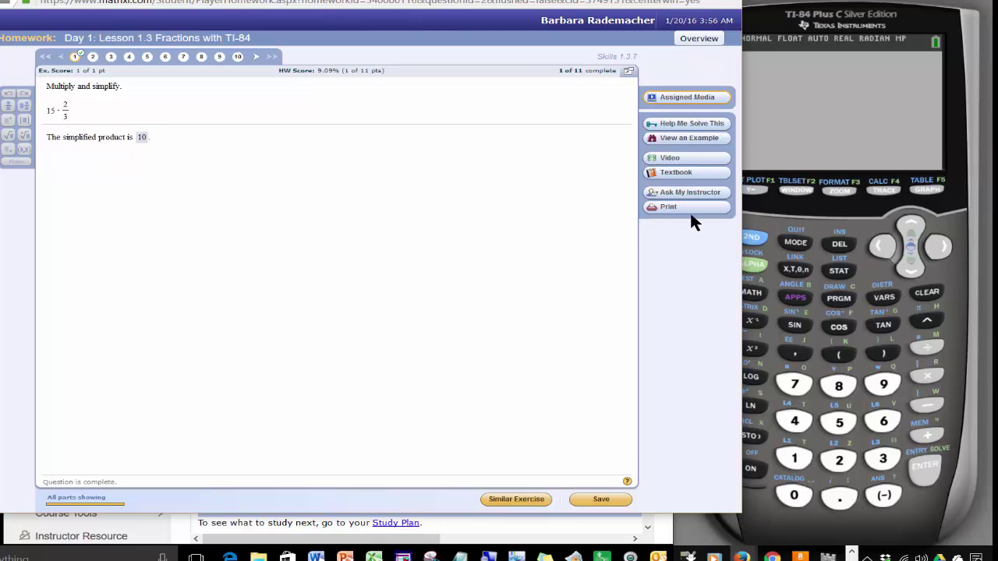
drag(743, 222, 679, 219)
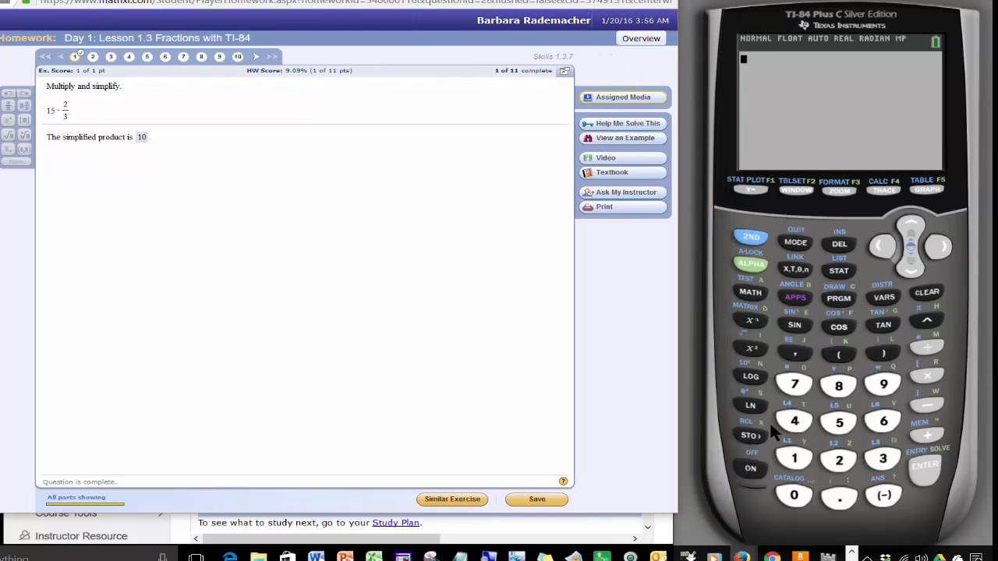
- Calculate 15*2/3 on the calculator for the Question 1 product
click(839, 423)
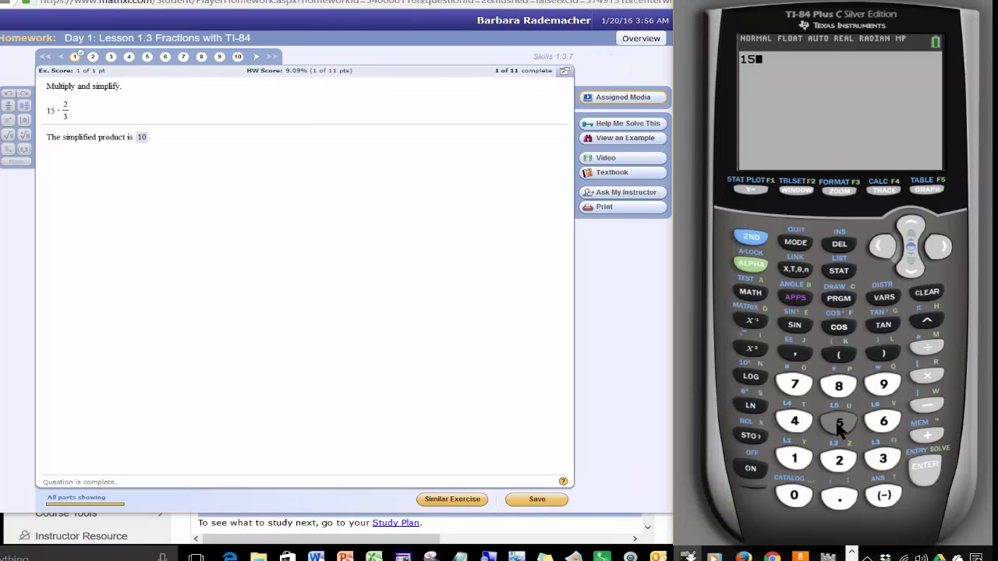
click(928, 376)
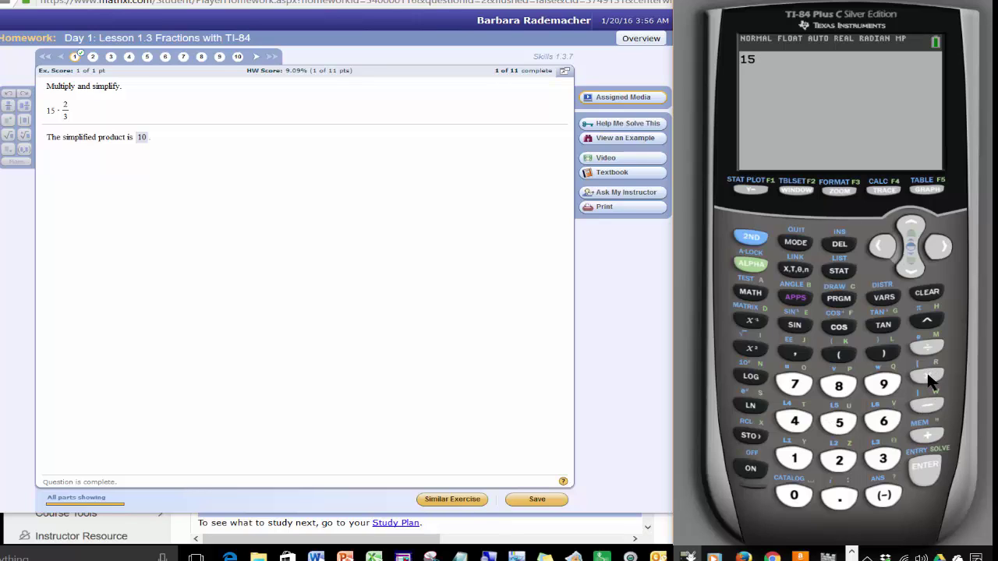
click(839, 462)
click(928, 350)
click(881, 461)
click(928, 468)
- Open Question 2 and evaluate (1/4)/(1/28) on the calculator, with each fraction in parentheses
click(93, 61)
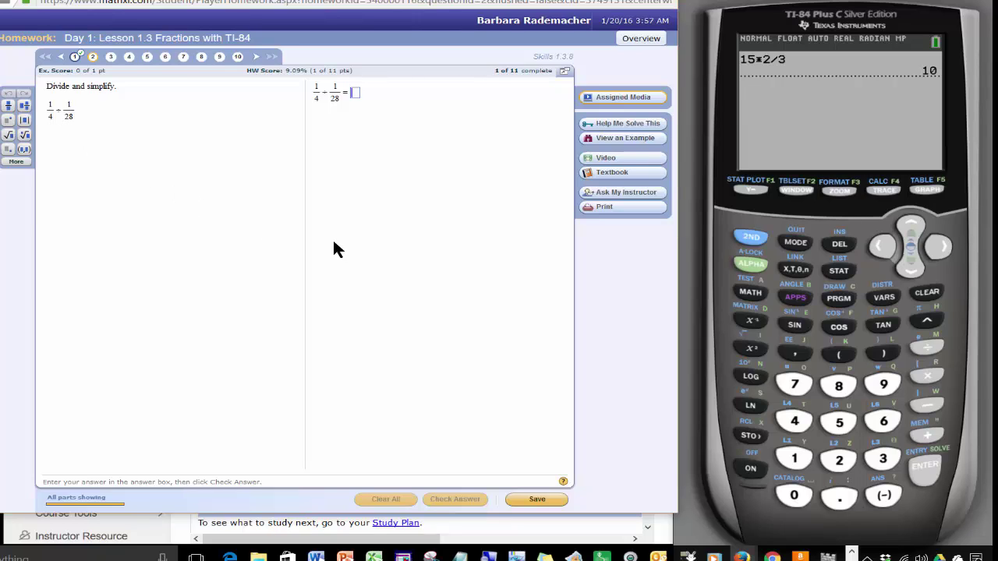
click(838, 357)
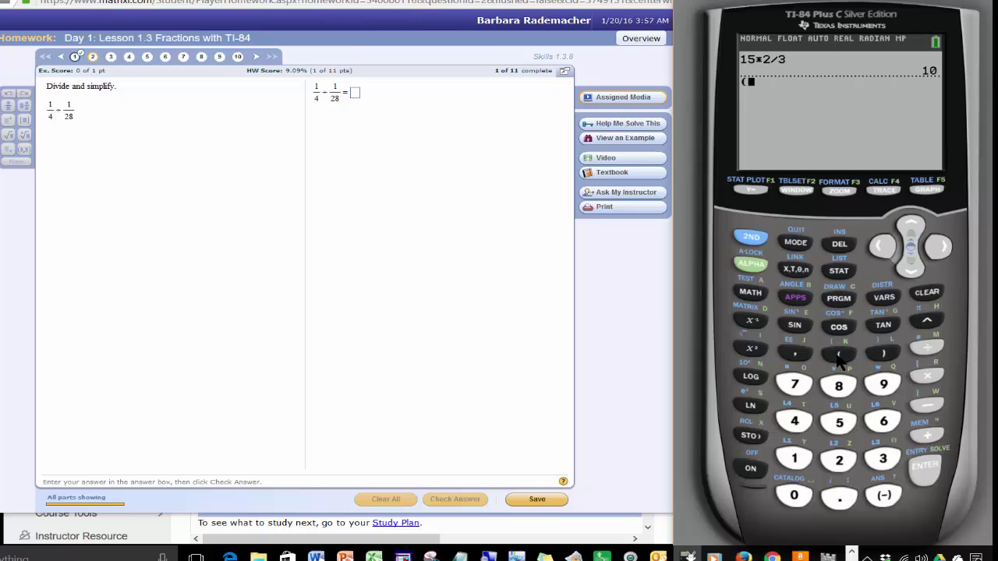
click(795, 460)
click(921, 351)
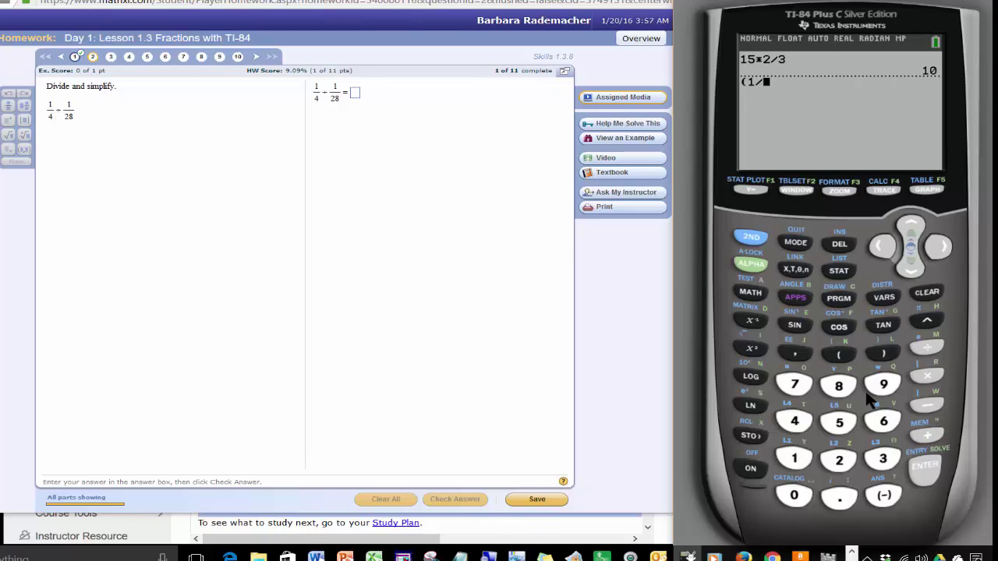
click(793, 424)
click(890, 355)
click(931, 355)
click(839, 355)
click(797, 459)
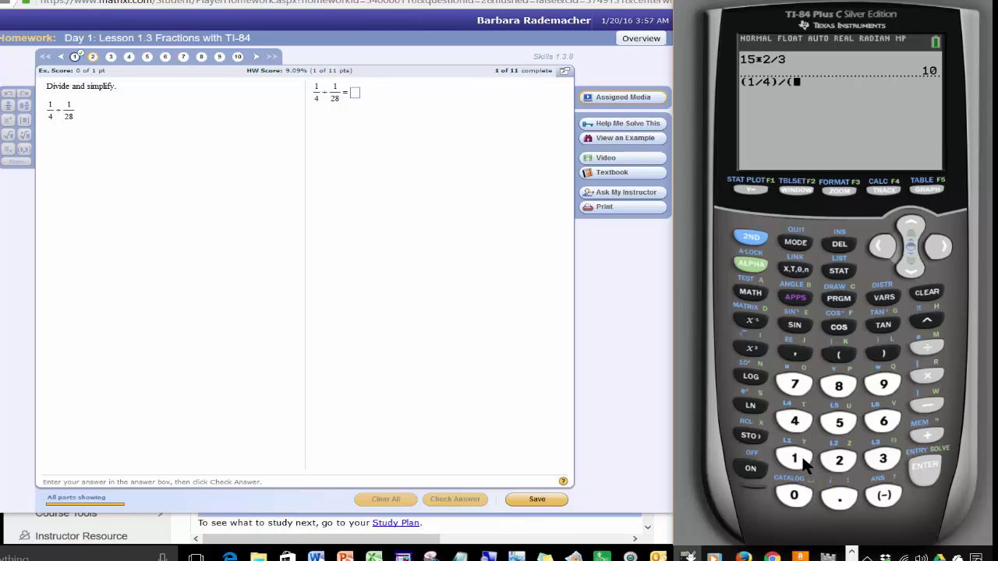
click(917, 352)
click(834, 468)
click(839, 386)
click(884, 355)
click(927, 472)
- Enter 7 as the answer to Question 2, have it checked, and dismiss the feedback
click(357, 95)
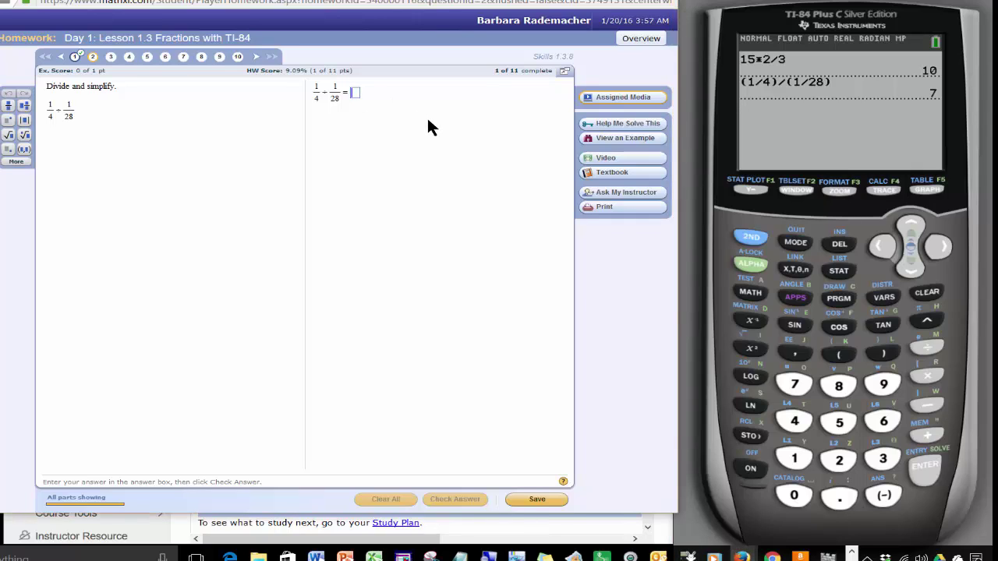
text(7)
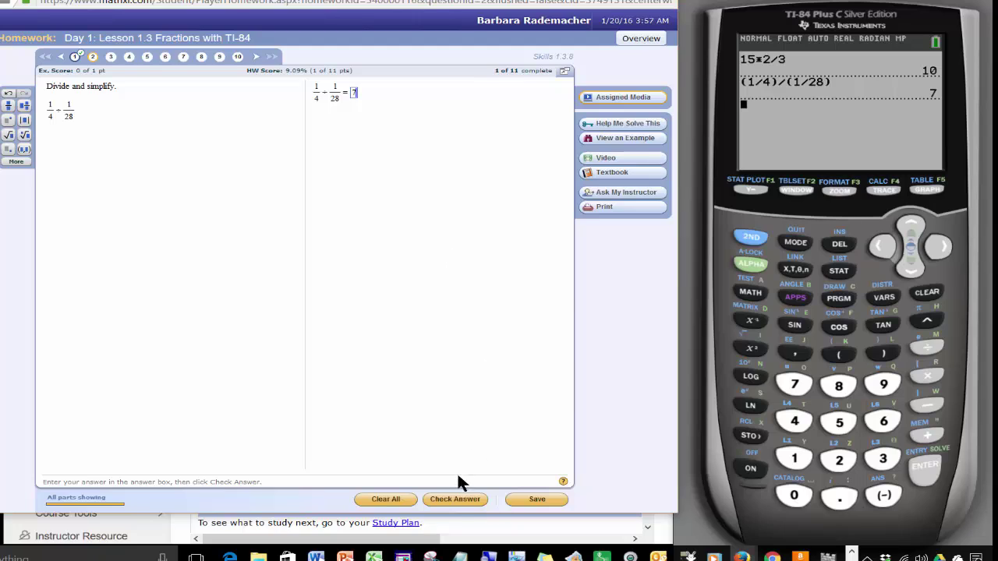
click(452, 499)
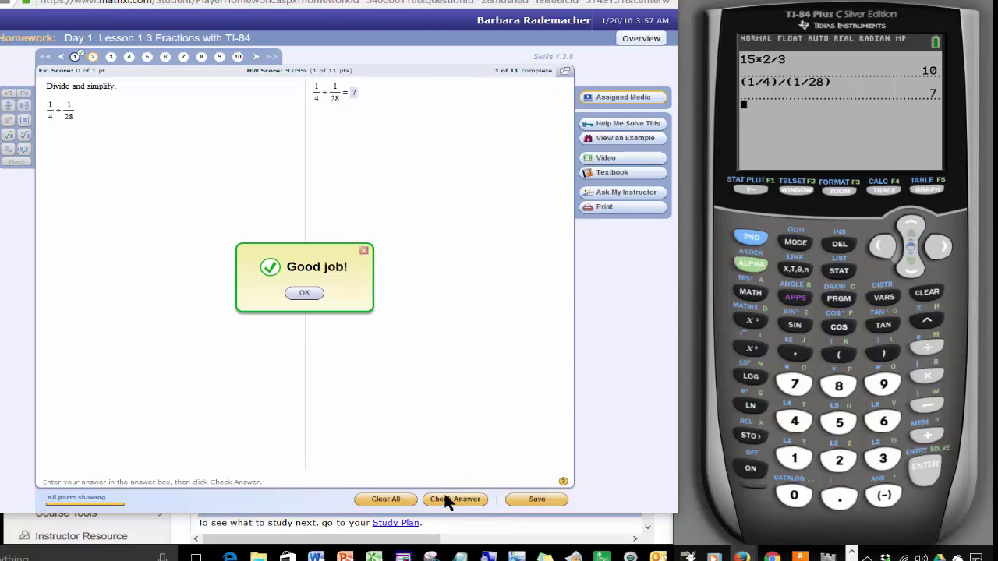
click(297, 295)
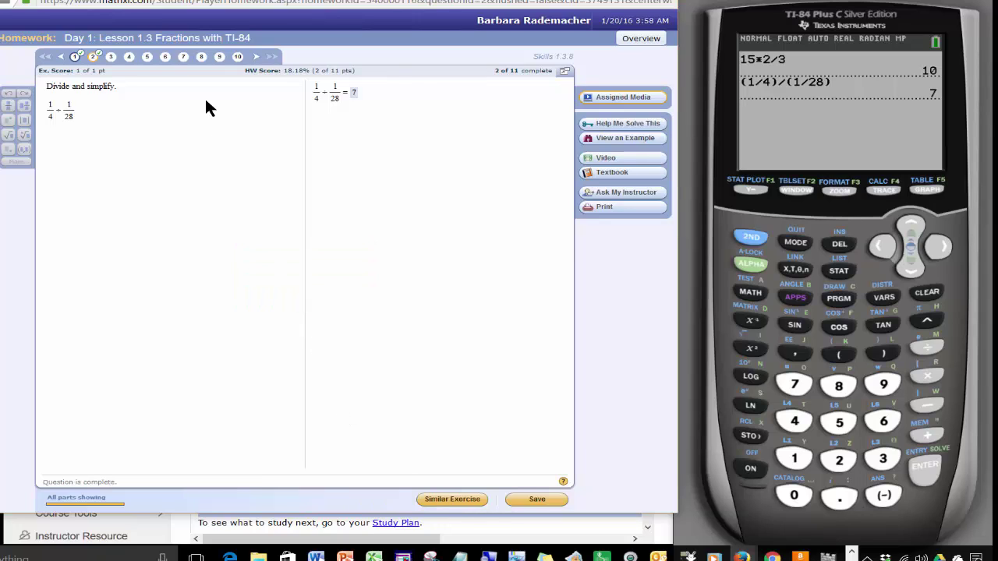
- Open Question 3 and evaluate 9/14+1/14 on the calculator
click(110, 56)
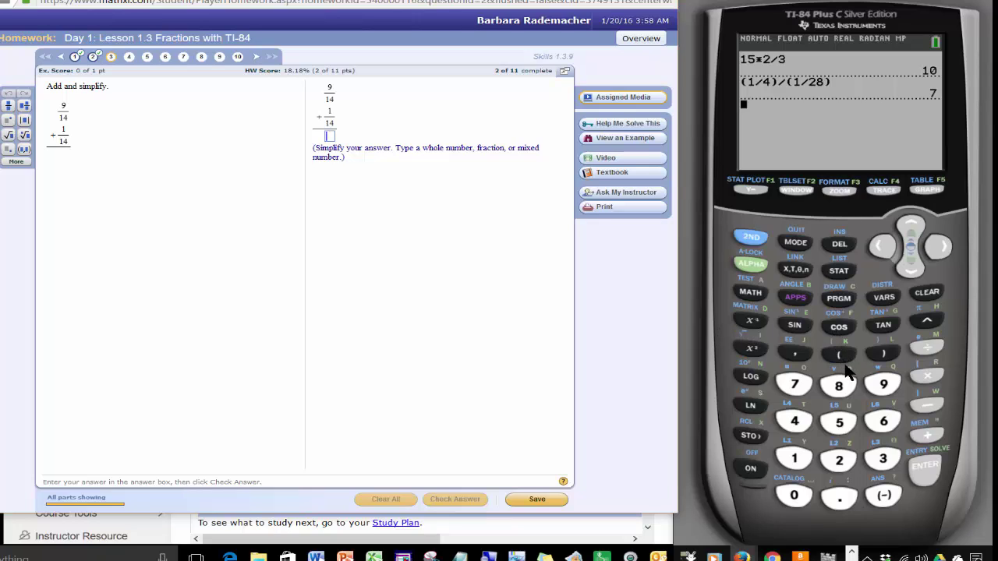
click(884, 384)
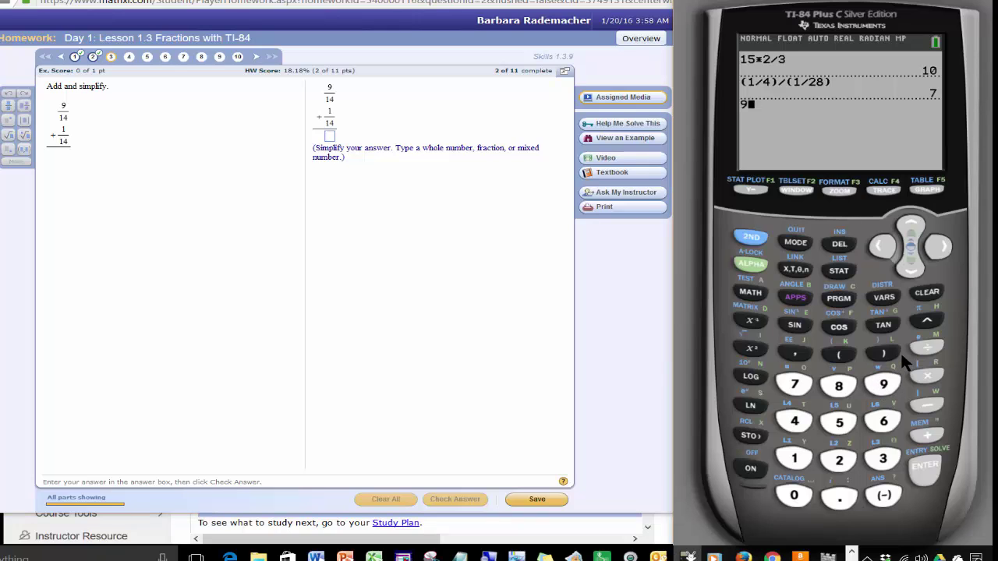
click(925, 350)
click(798, 459)
click(796, 422)
click(927, 434)
click(803, 459)
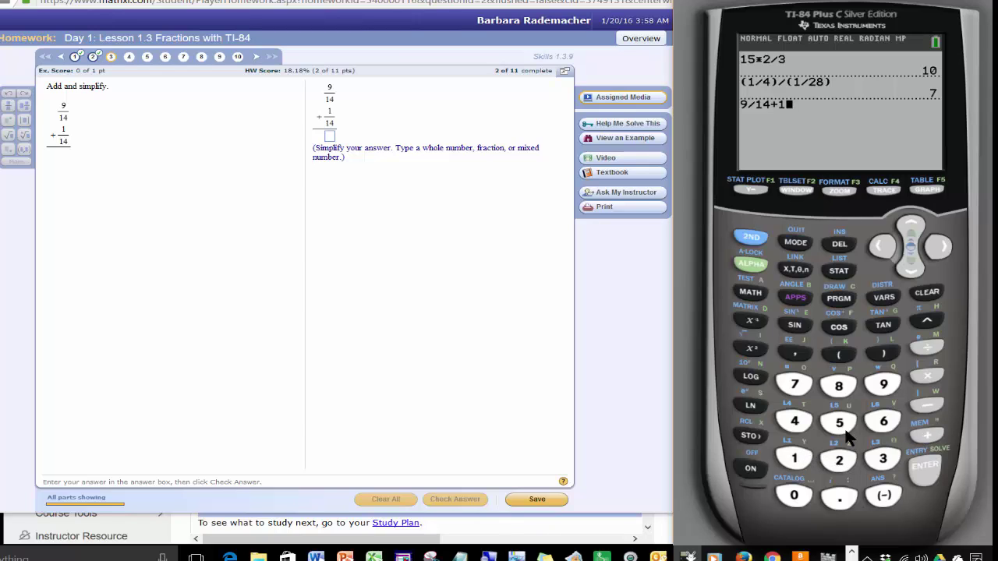
click(926, 347)
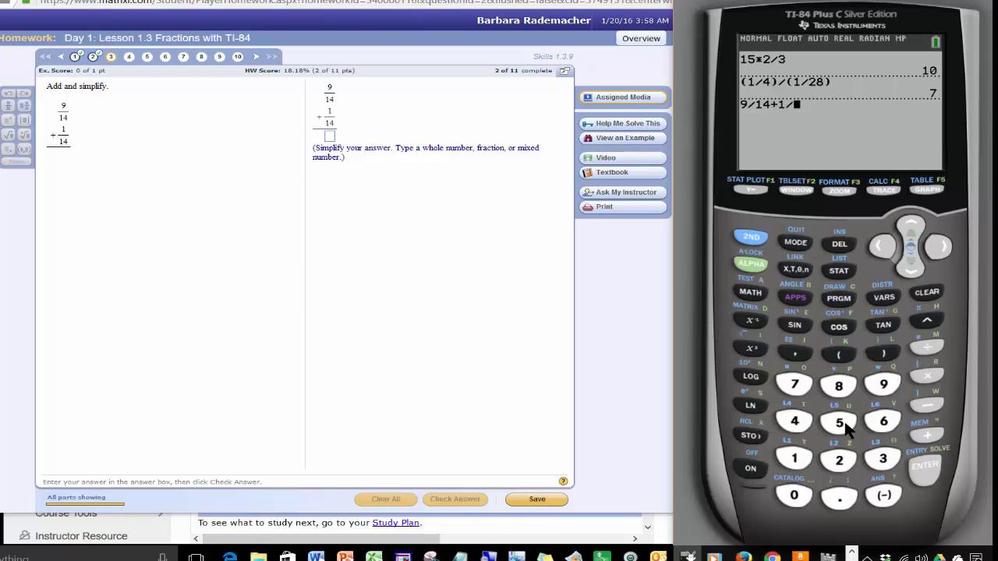
click(798, 423)
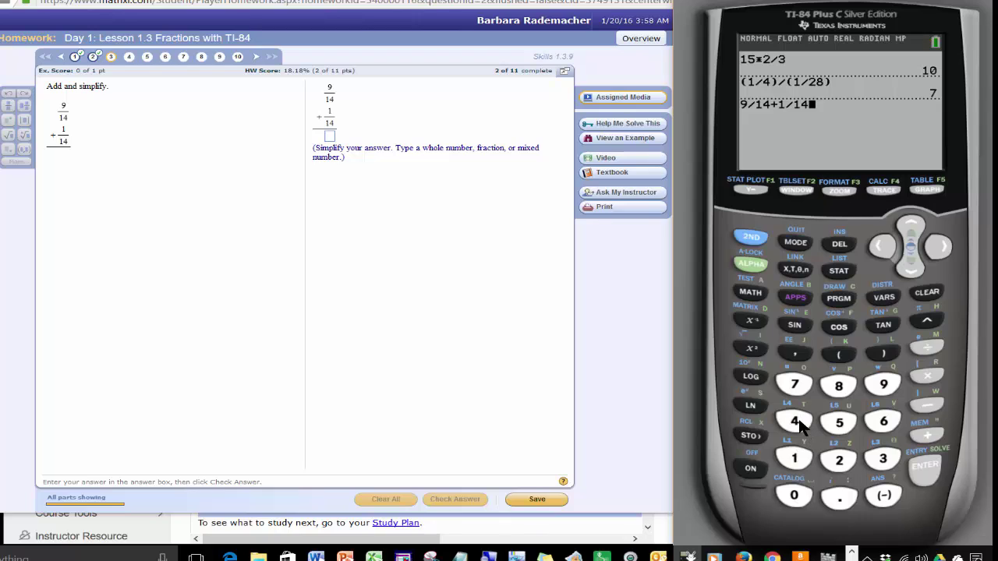
click(925, 466)
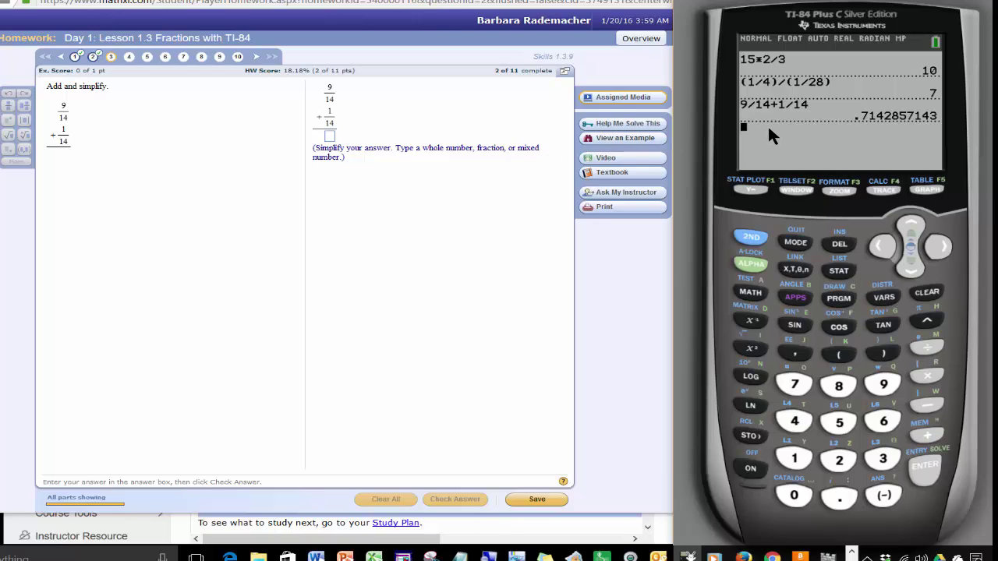
- Convert the calculator's decimal result for 9/14+1/14 to a fraction with the Frac command
click(748, 295)
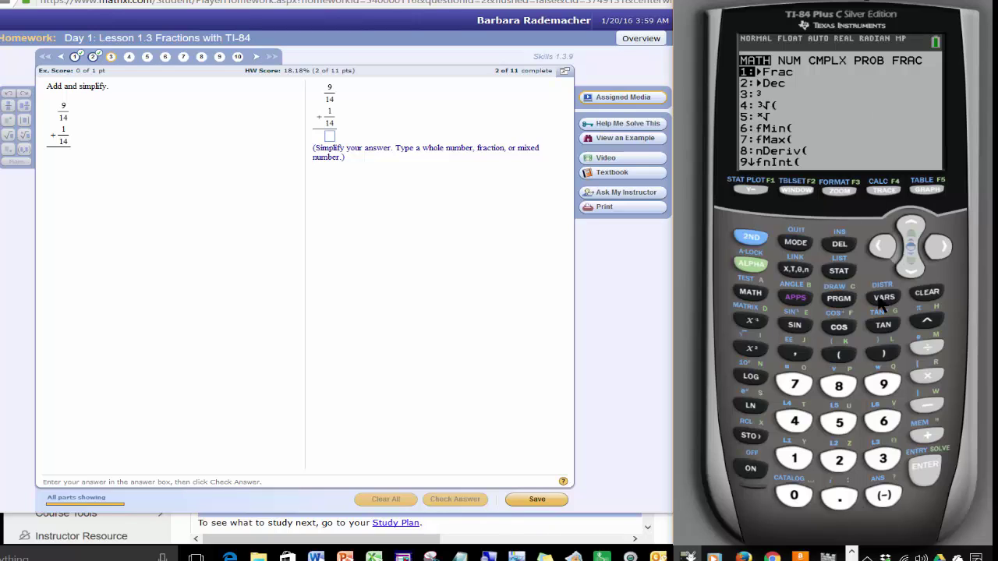
click(928, 479)
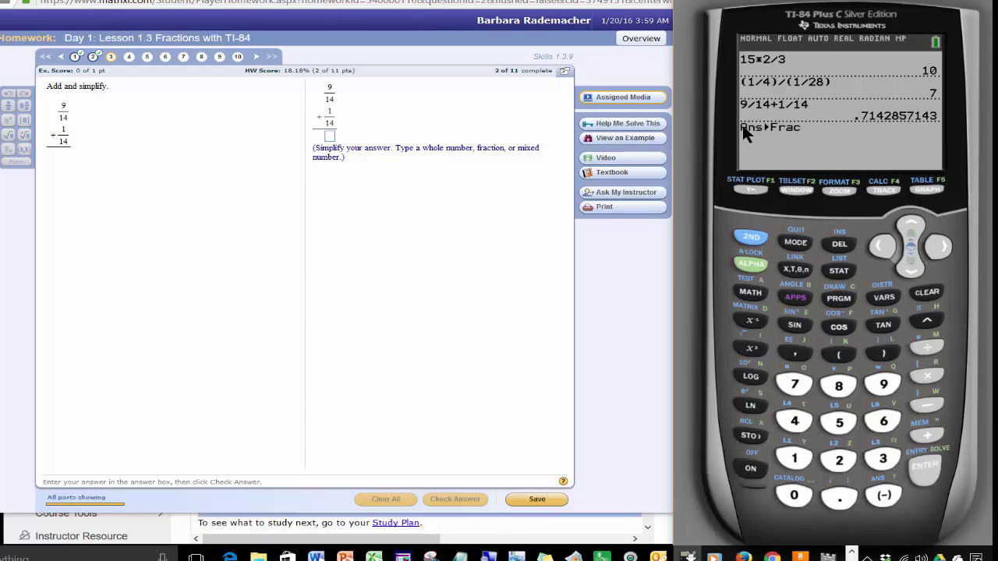
click(925, 483)
- Enter the fraction 5/7 as the answer to Question 3 using the fraction template, have it checked, and dismiss the feedback
click(331, 137)
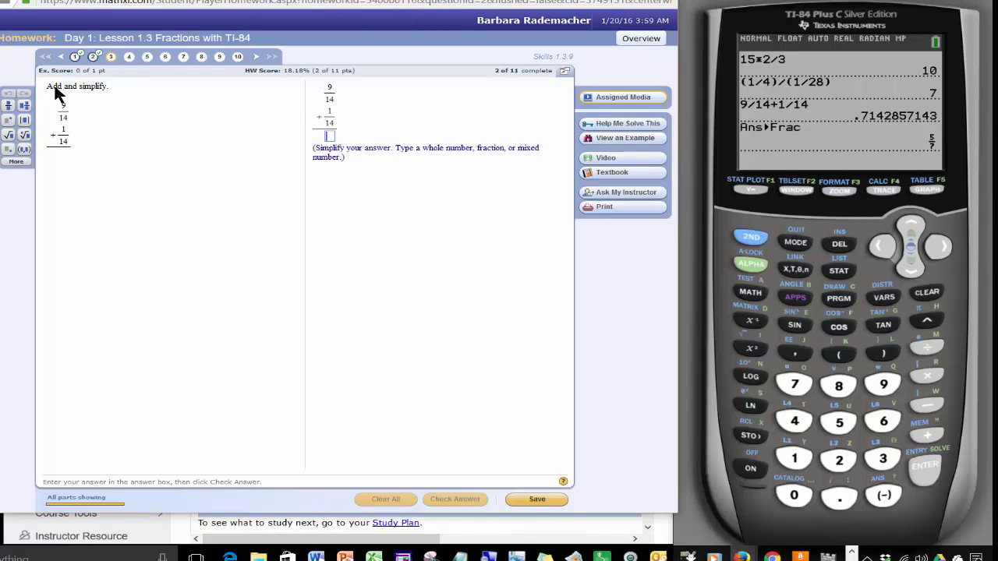
click(9, 111)
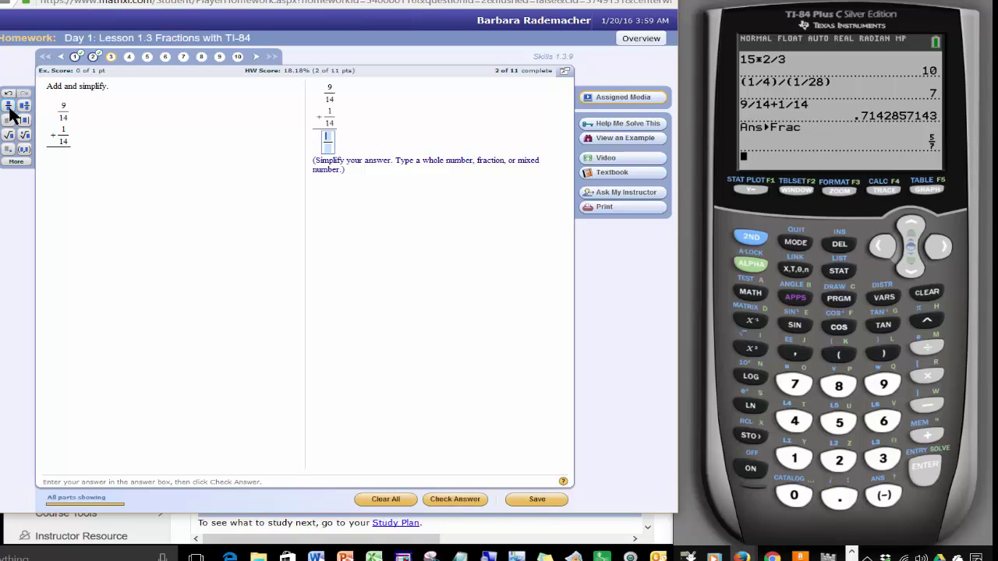
click(329, 138)
click(838, 421)
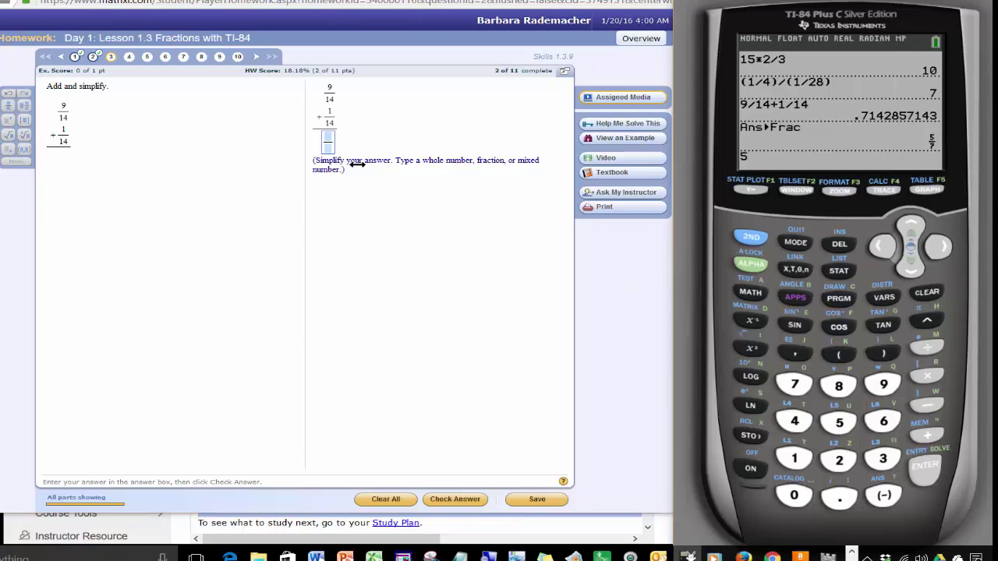
click(326, 135)
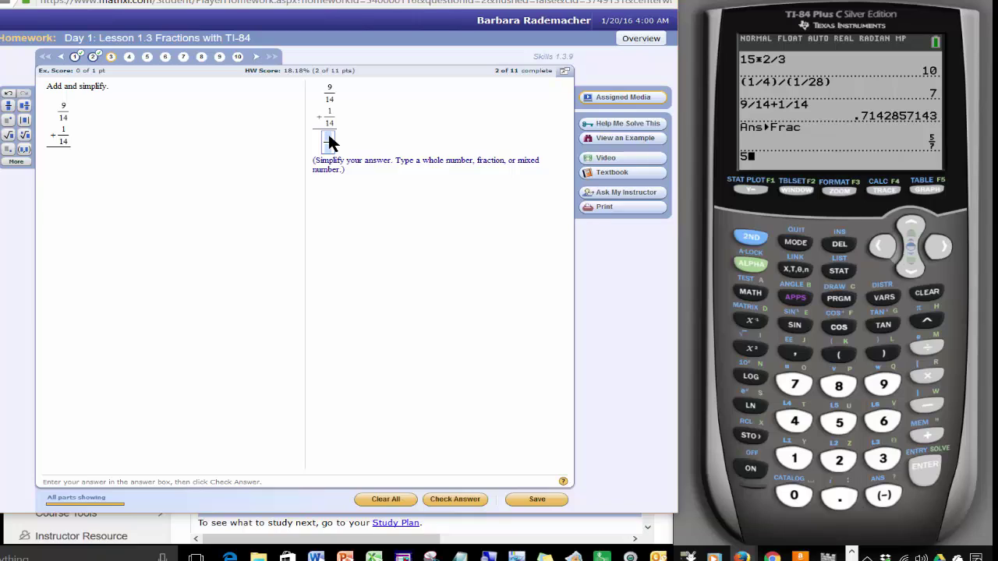
text(5)
click(327, 151)
text(7)
click(448, 499)
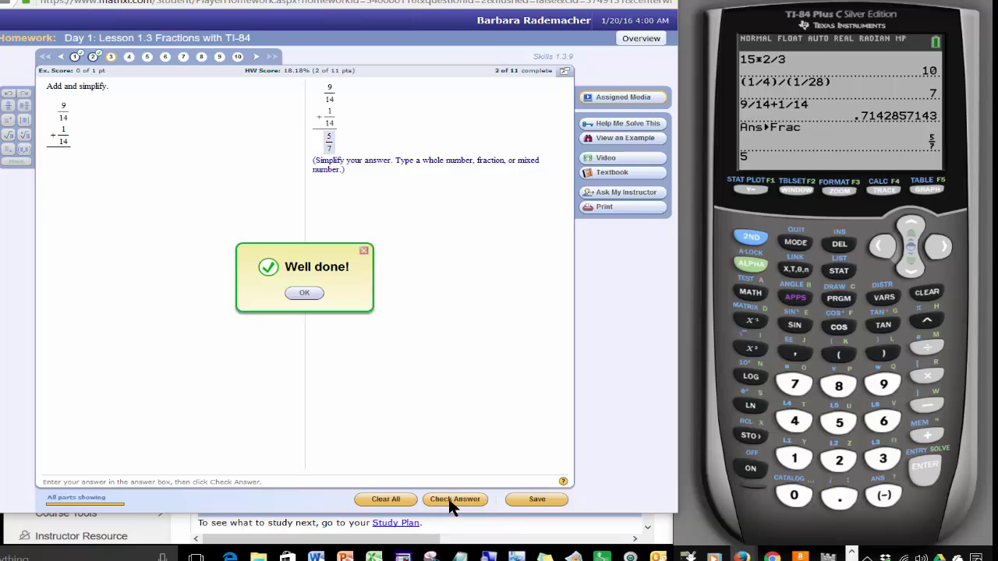
click(304, 293)
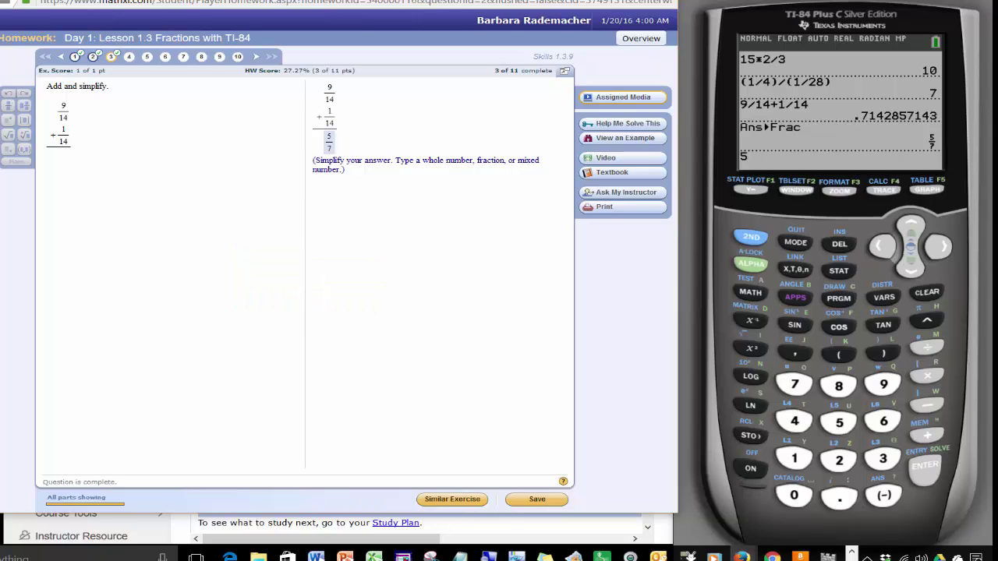
- Open Question 4, clear the calculator's home screen, and evaluate 2/3+1/6
click(129, 59)
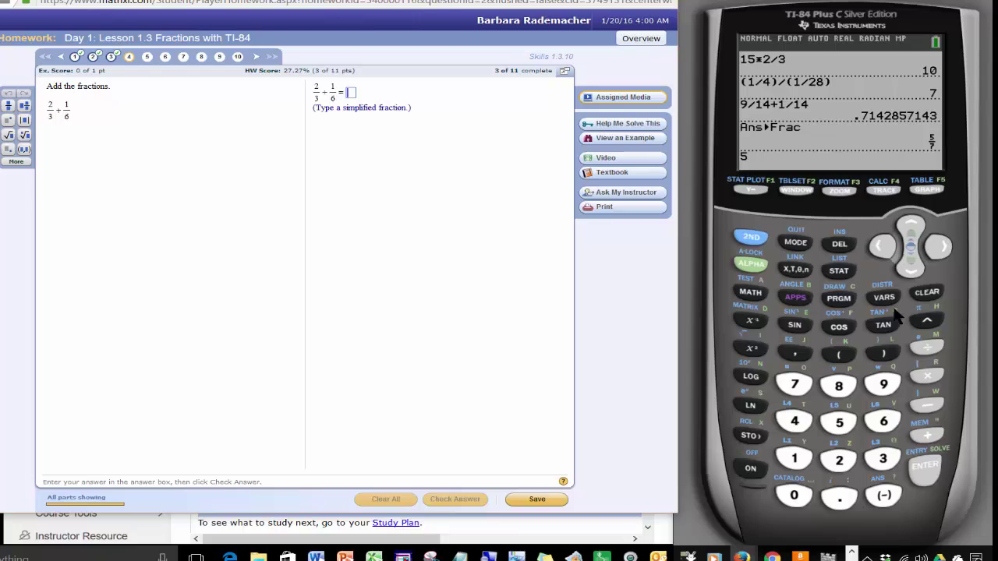
click(930, 294)
click(930, 294)
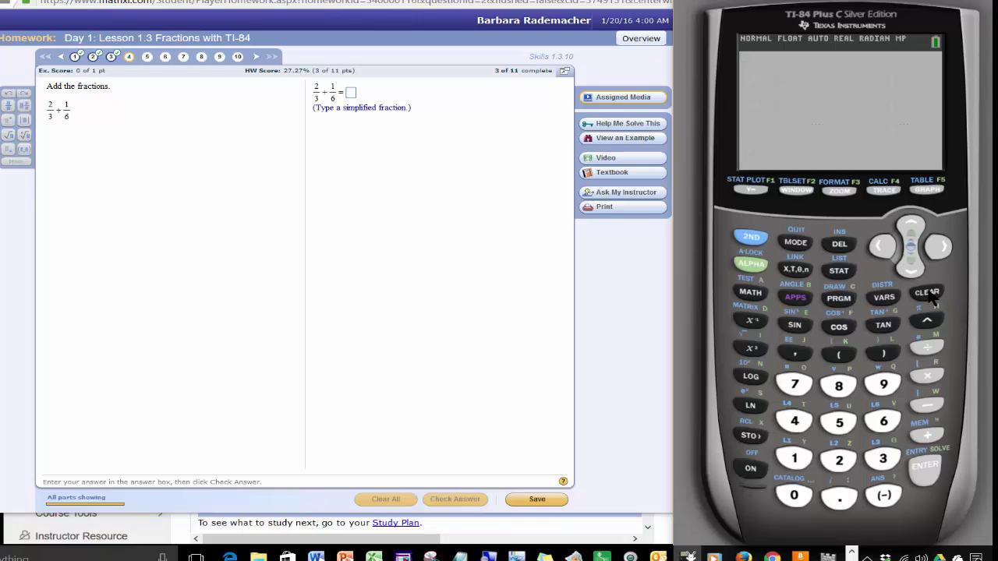
click(849, 460)
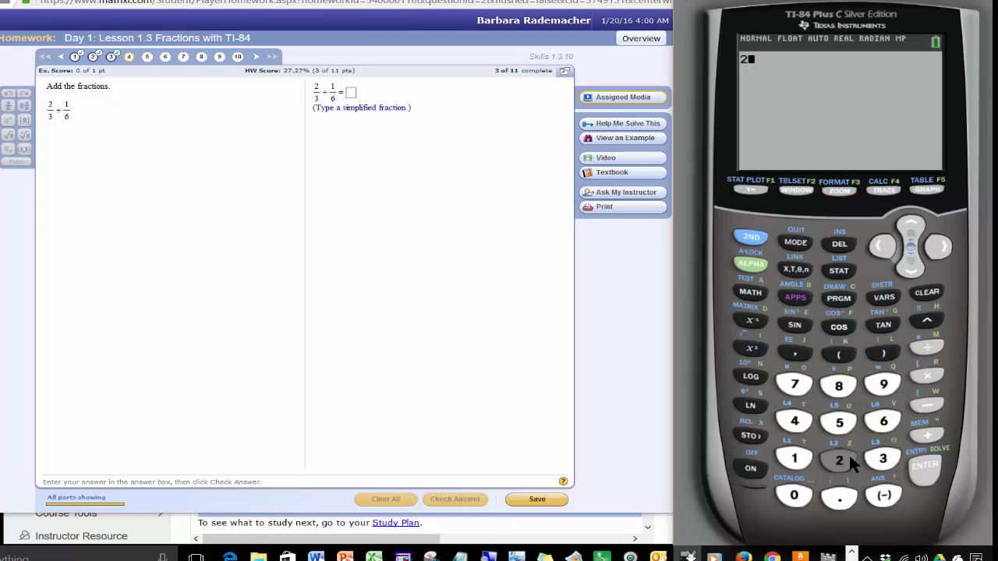
click(928, 347)
click(893, 464)
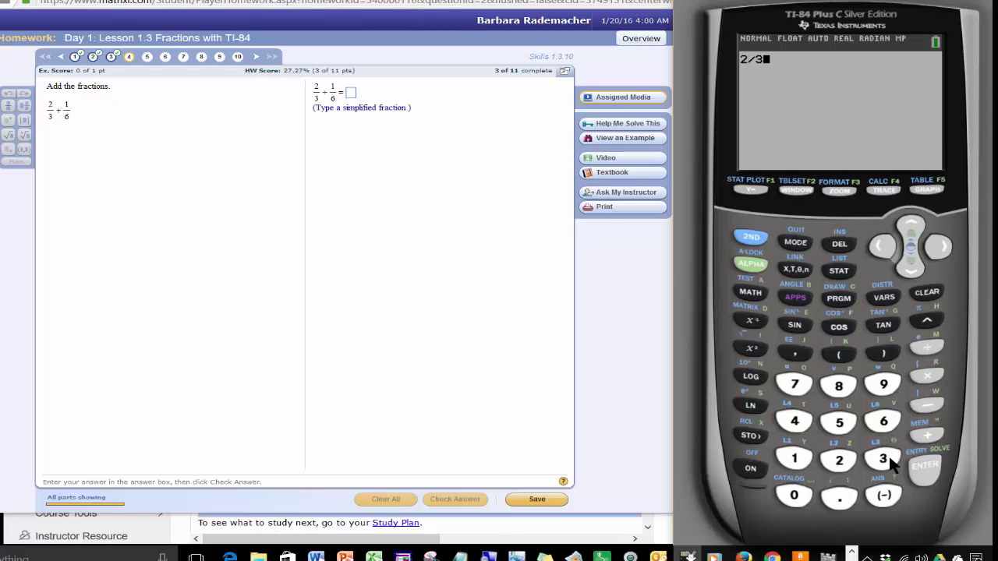
click(928, 437)
click(796, 466)
click(933, 349)
click(892, 421)
click(926, 464)
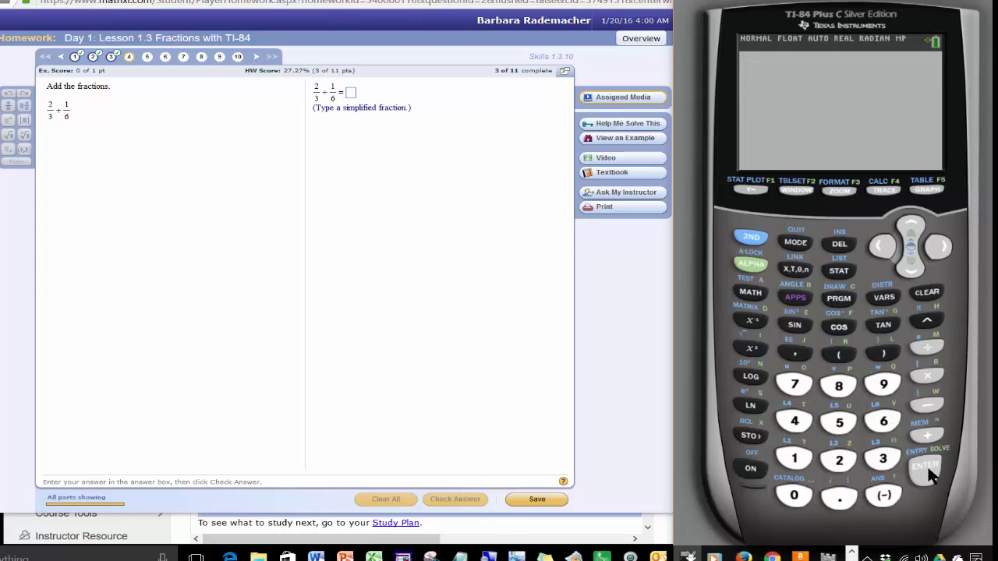
- Convert the calculator's last answer for 2/3+1/6 to a fraction with the Frac command
click(750, 295)
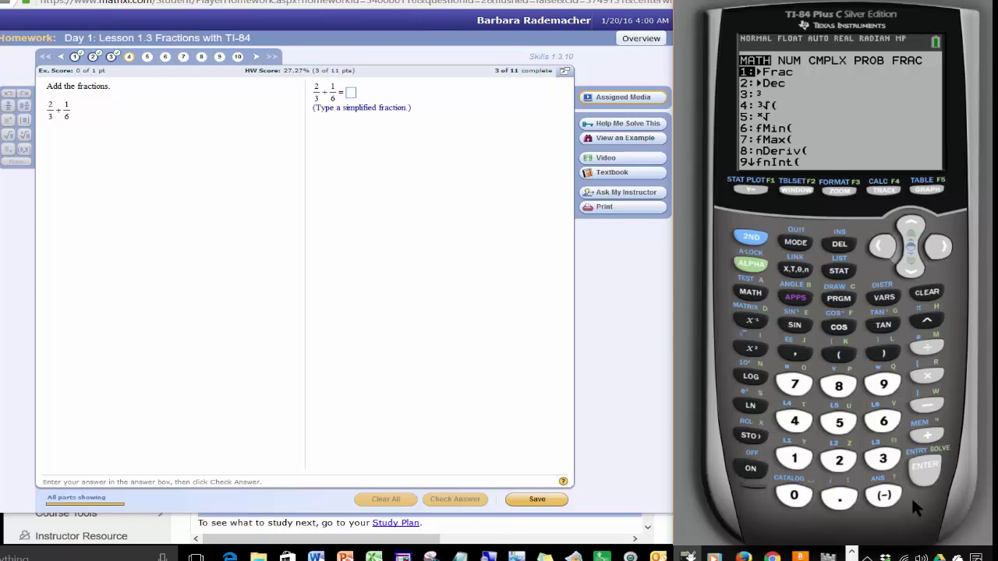
click(926, 471)
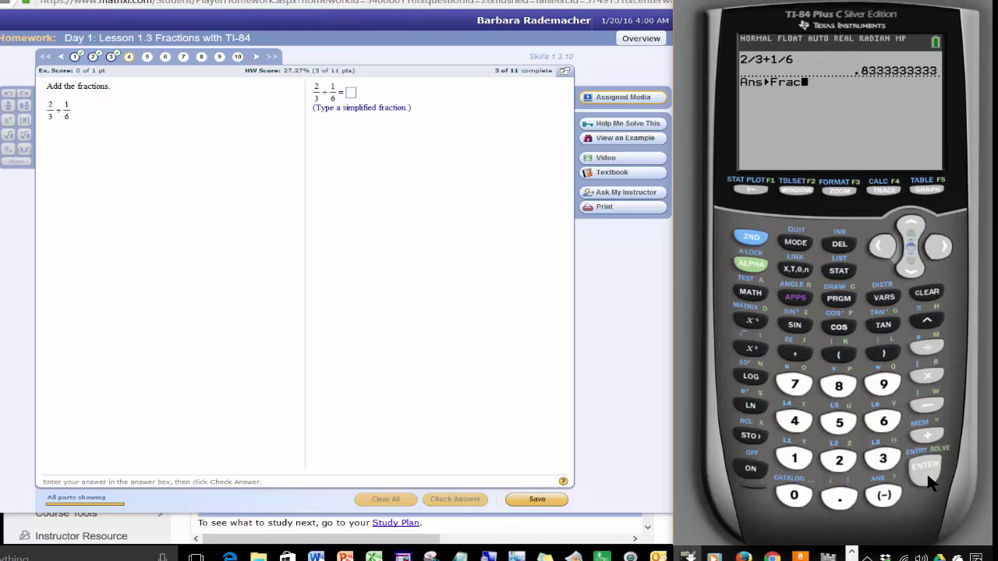
click(928, 475)
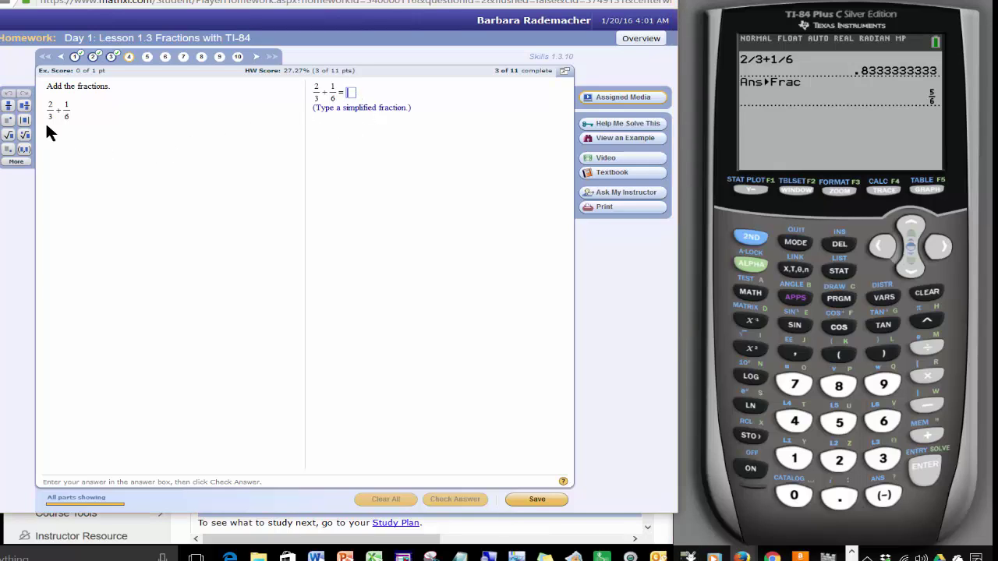
- Enter the fraction 5/6 as the answer to Question 4 using the fraction template, have it checked, and dismiss the feedback
click(8, 106)
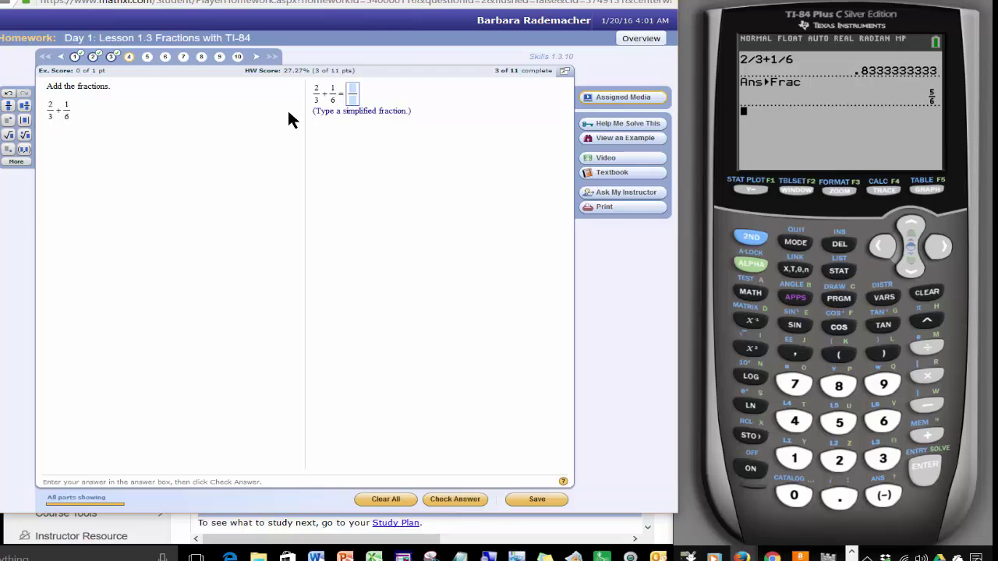
text(5)
click(353, 100)
text(6)
click(460, 500)
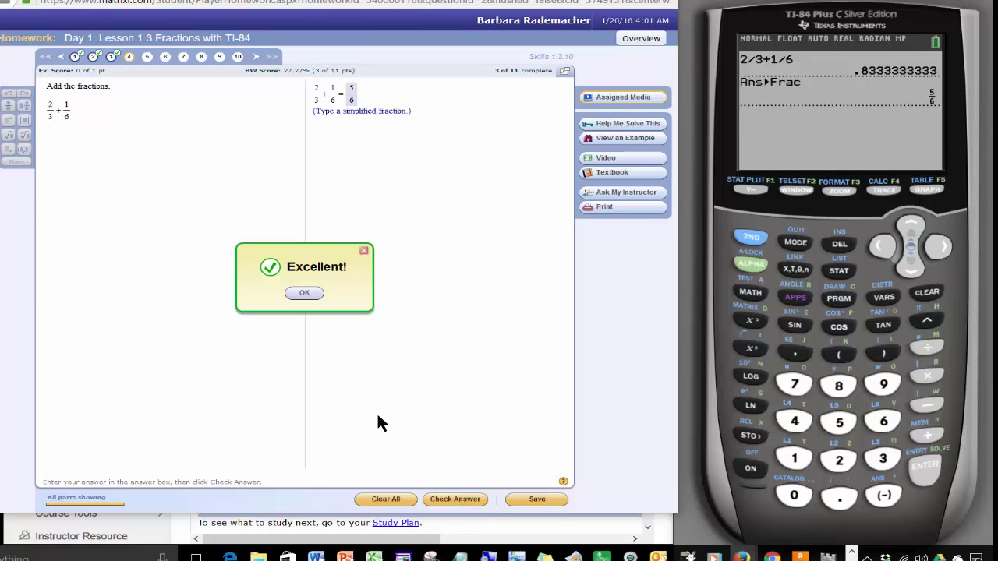
click(304, 293)
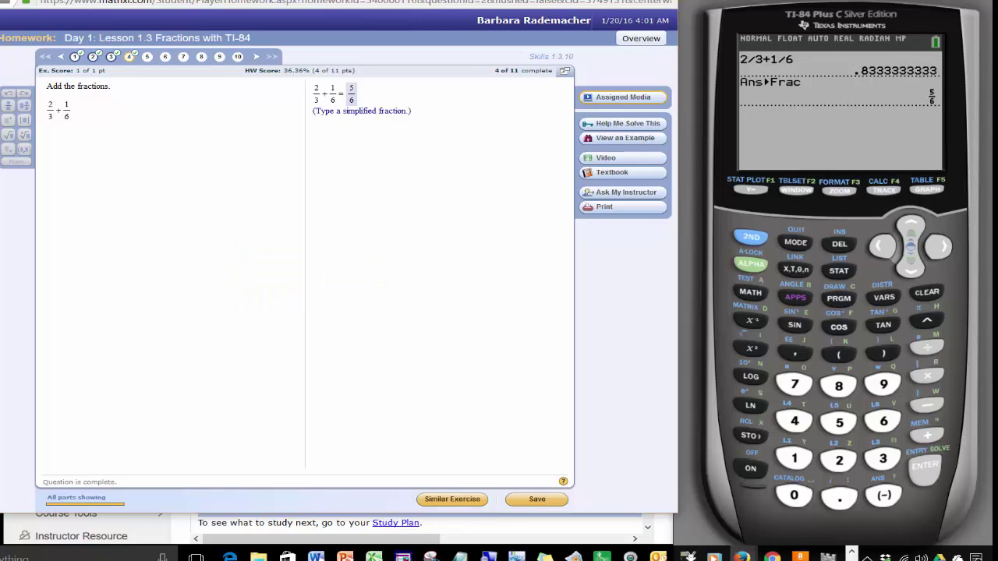
- Open Question 5 and evaluate 5/27+1/6 on the calculator
click(150, 61)
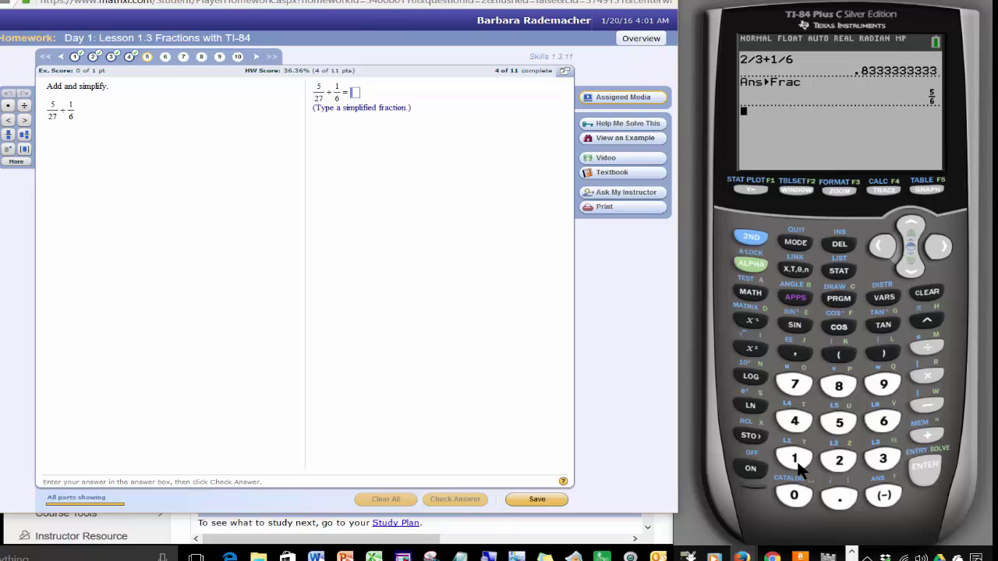
click(840, 424)
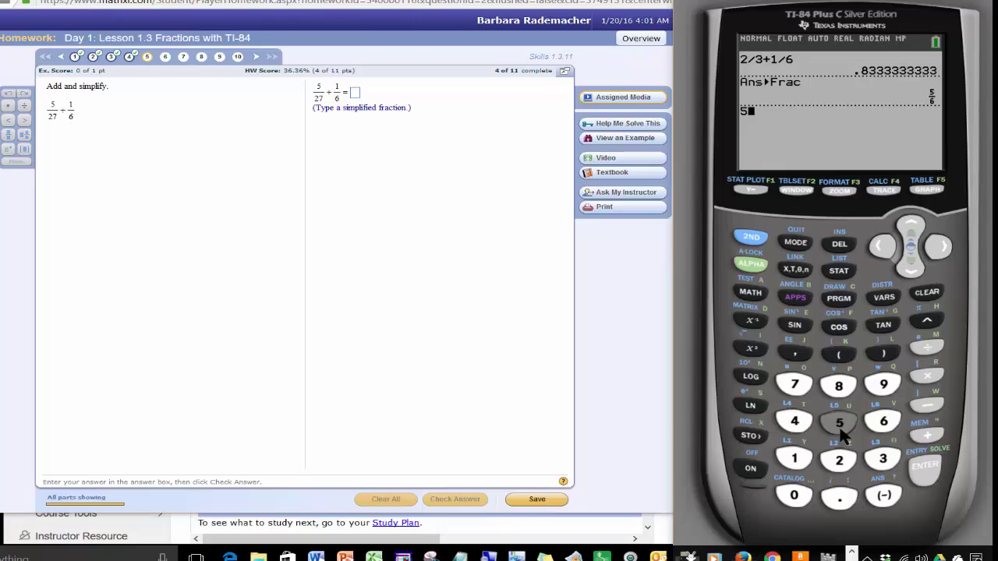
click(926, 347)
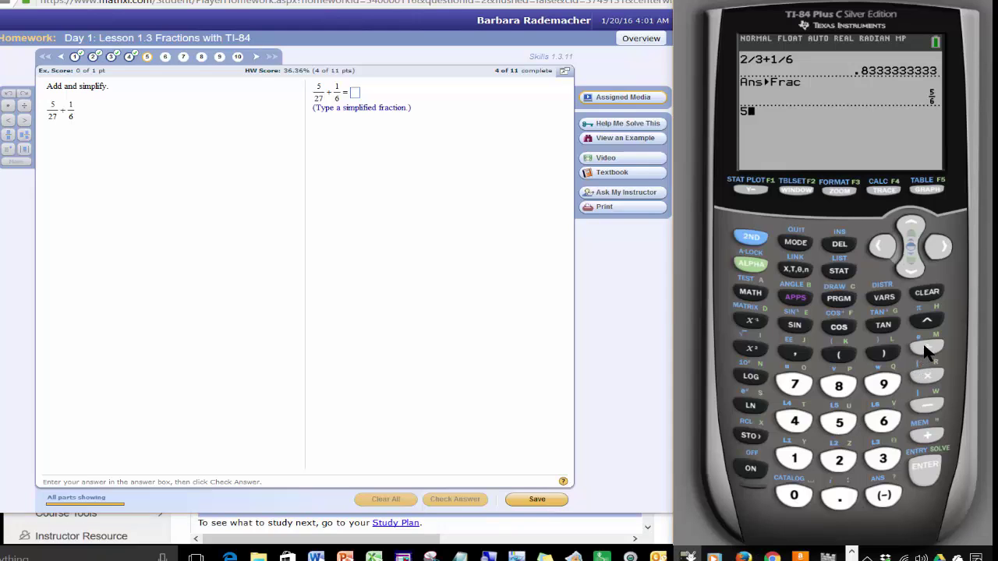
click(840, 460)
click(803, 394)
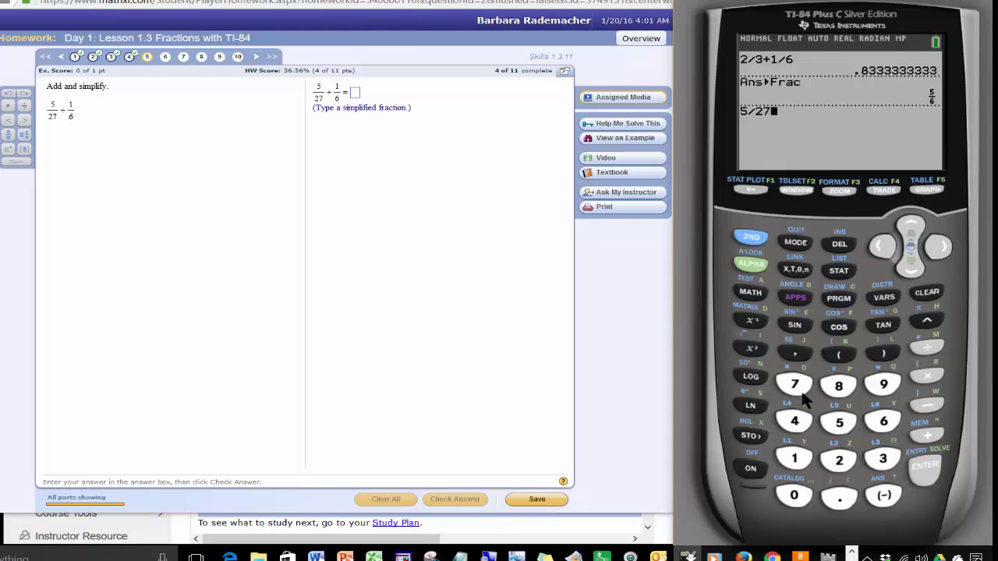
click(926, 434)
click(803, 459)
click(922, 351)
click(883, 421)
click(920, 467)
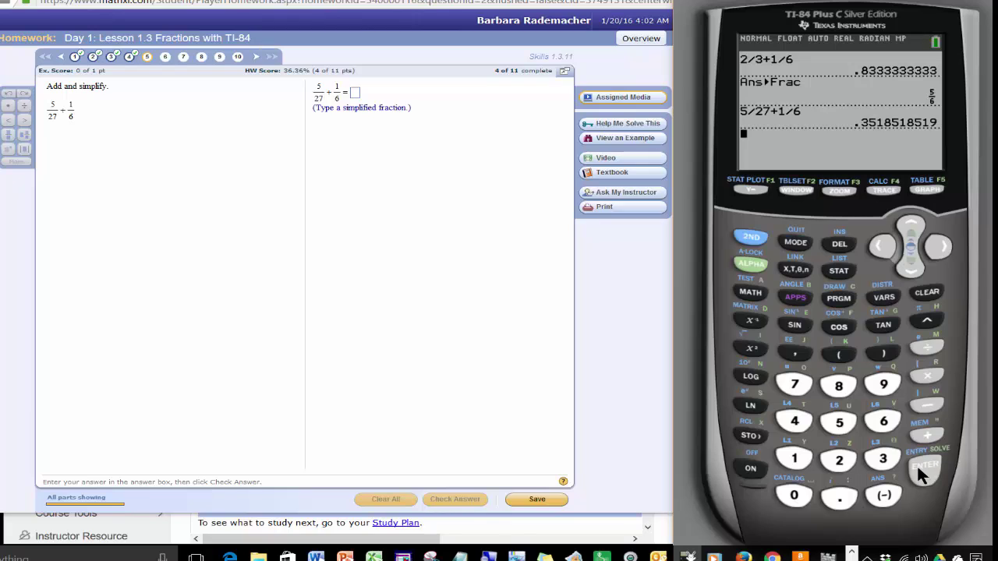
- Convert the calculator's last answer for 5/27+1/6 to a fraction with the Frac command
click(747, 293)
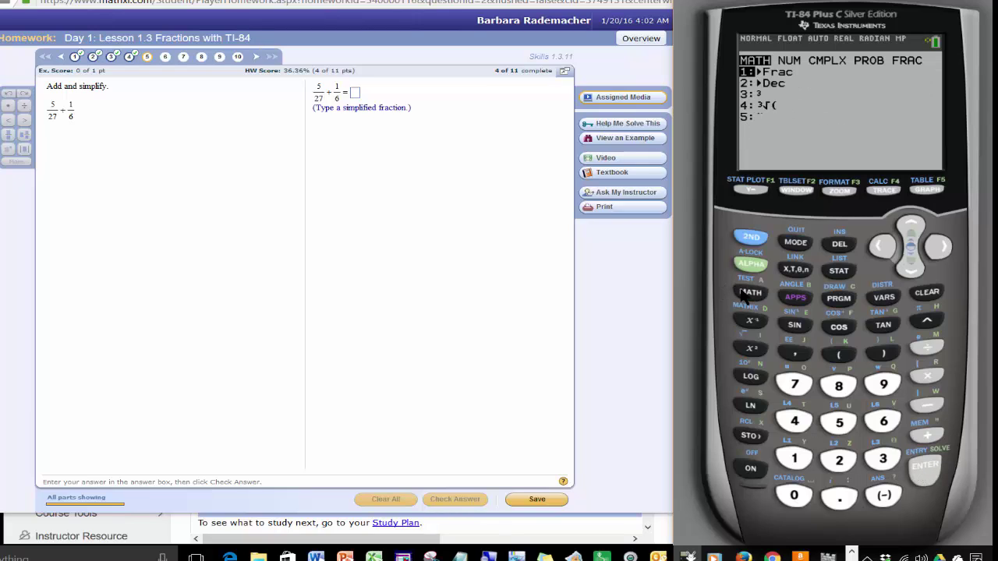
click(926, 476)
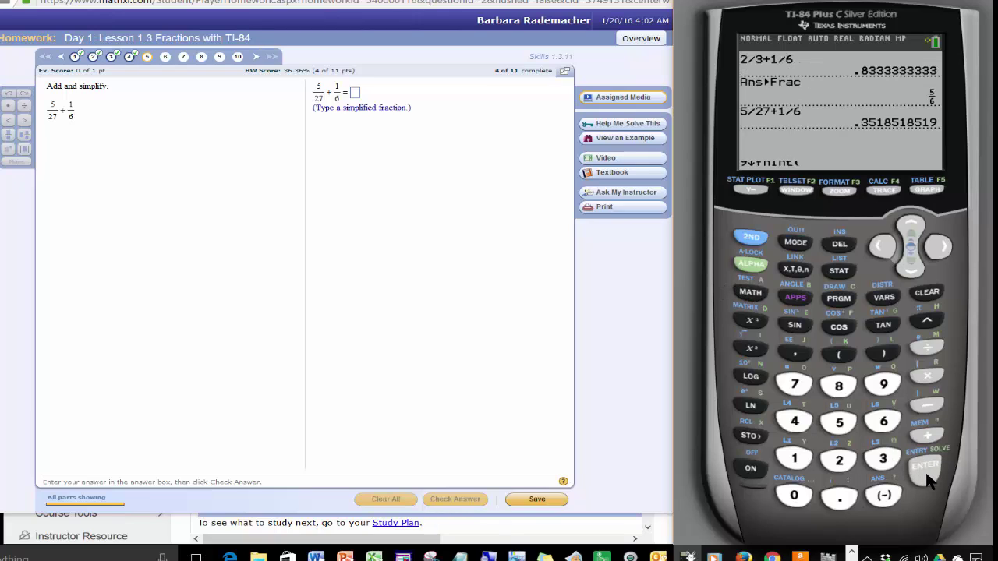
click(927, 473)
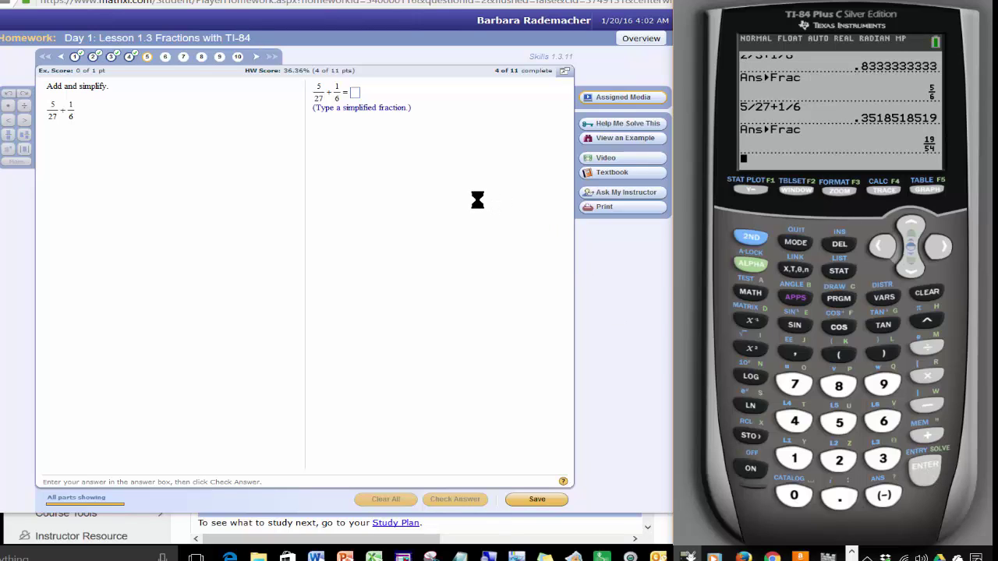
- Enter the fraction 19/54 as the answer to Question 5 using the fraction template, have it checked, and dismiss the feedback
click(355, 94)
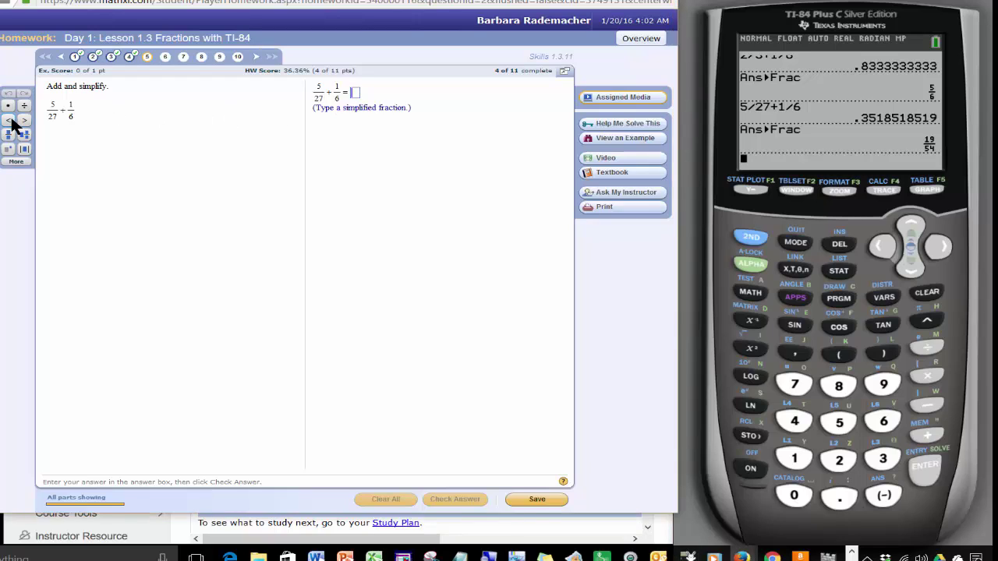
click(9, 136)
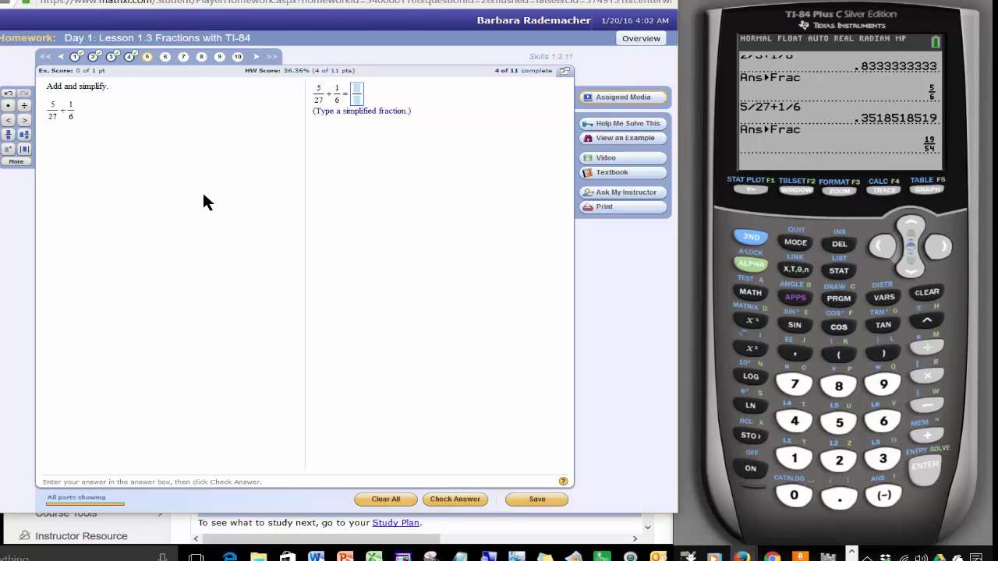
text(19)
click(357, 102)
text(54)
click(452, 501)
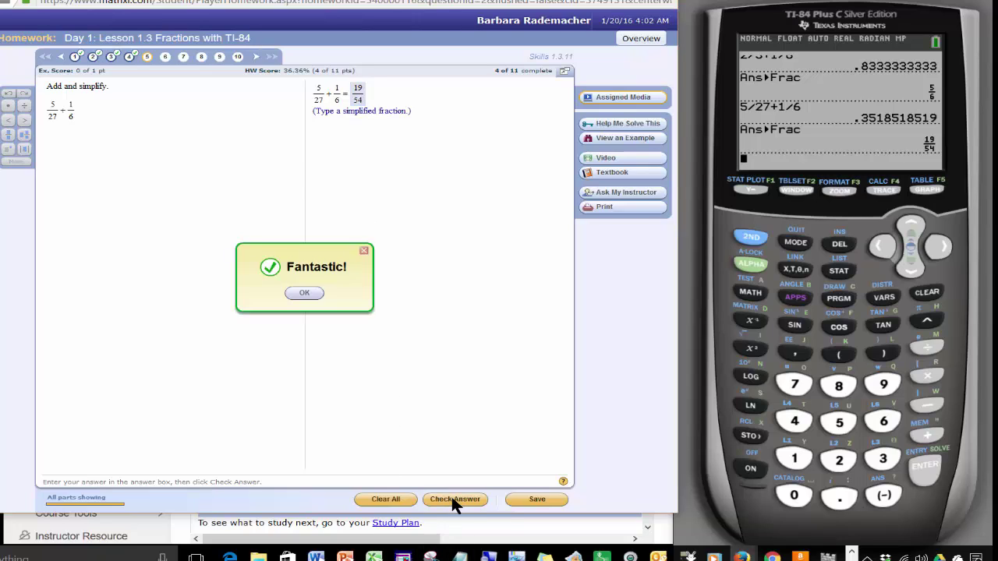
click(304, 293)
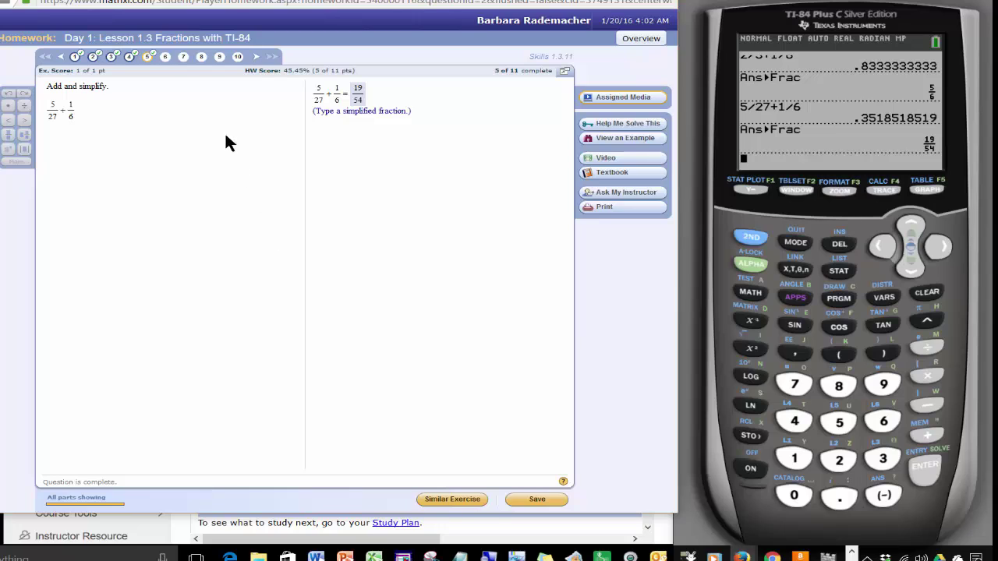
- Open Question 6, clear the calculator's home screen, and evaluate 7/9-13/45 directly as a fraction by appending the Frac command
click(165, 57)
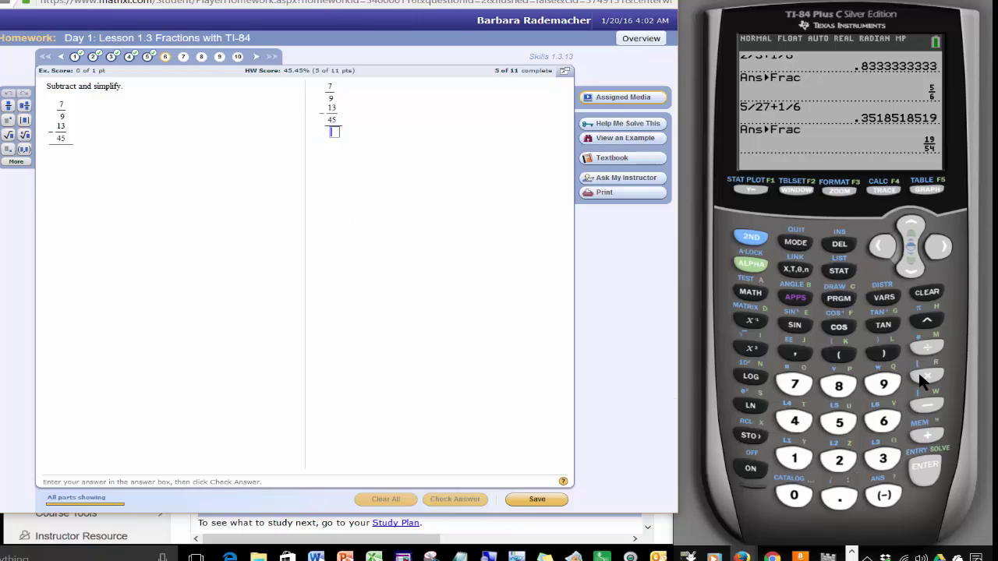
click(927, 293)
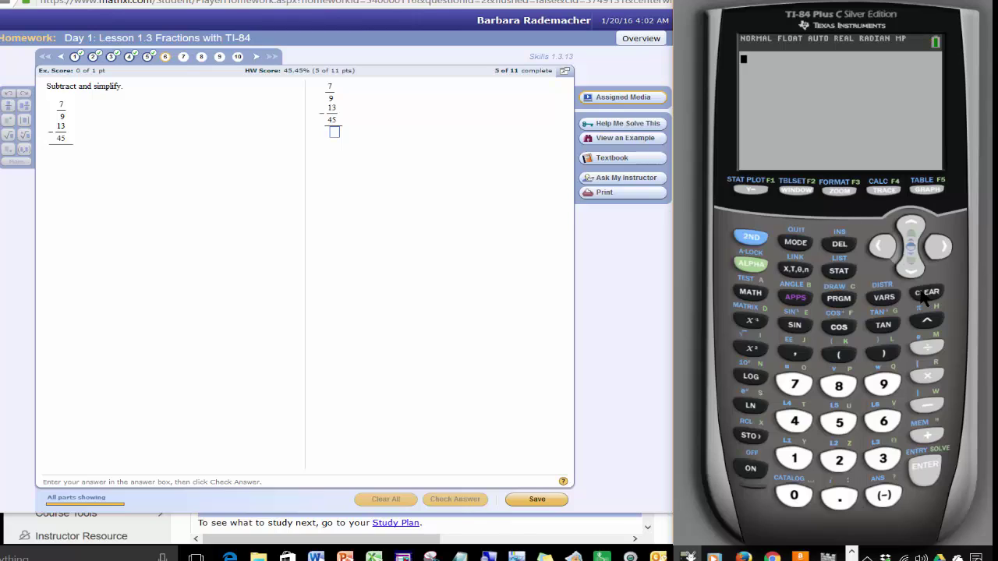
click(795, 383)
click(924, 353)
click(897, 387)
click(927, 406)
click(798, 460)
click(878, 458)
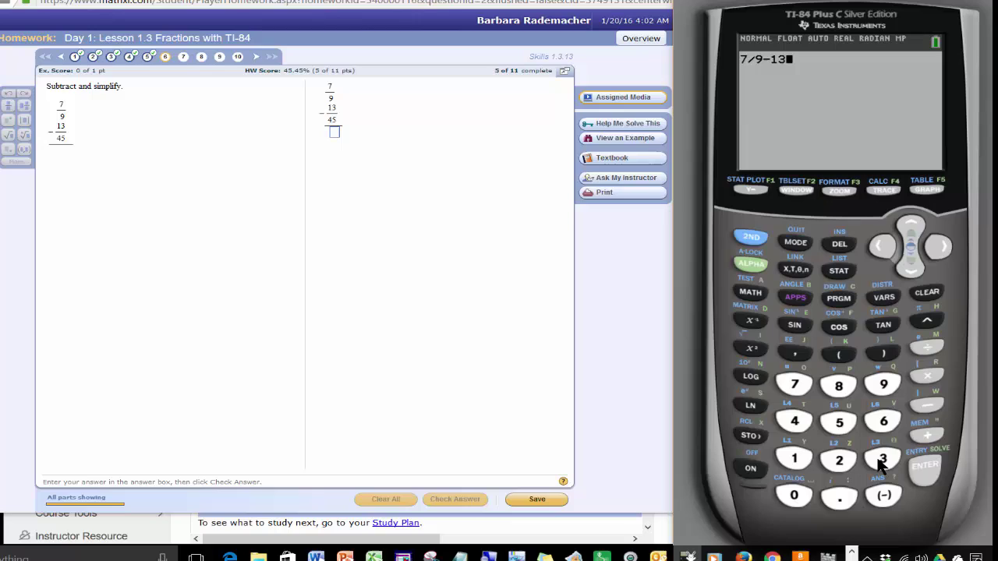
click(928, 348)
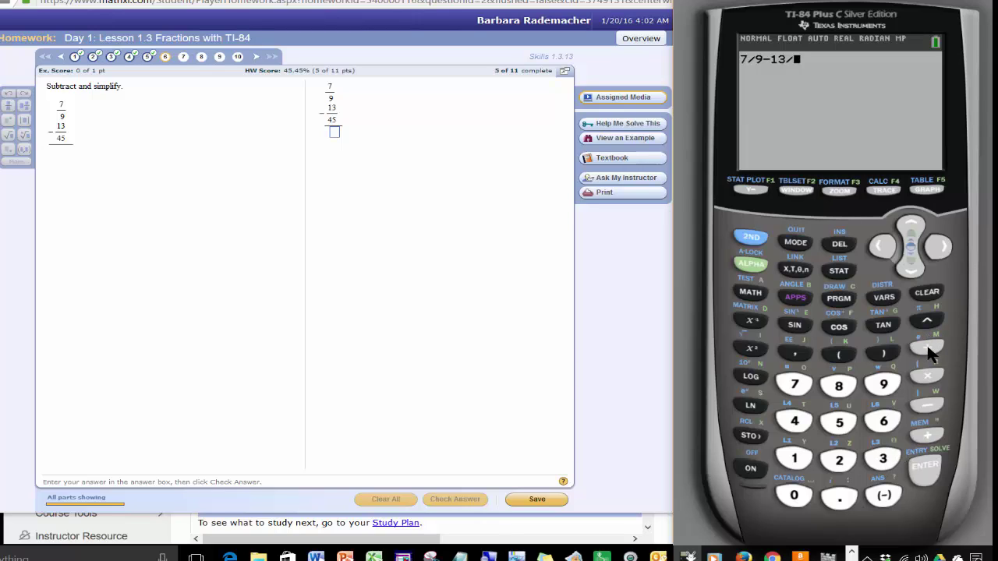
click(794, 421)
click(839, 421)
click(752, 299)
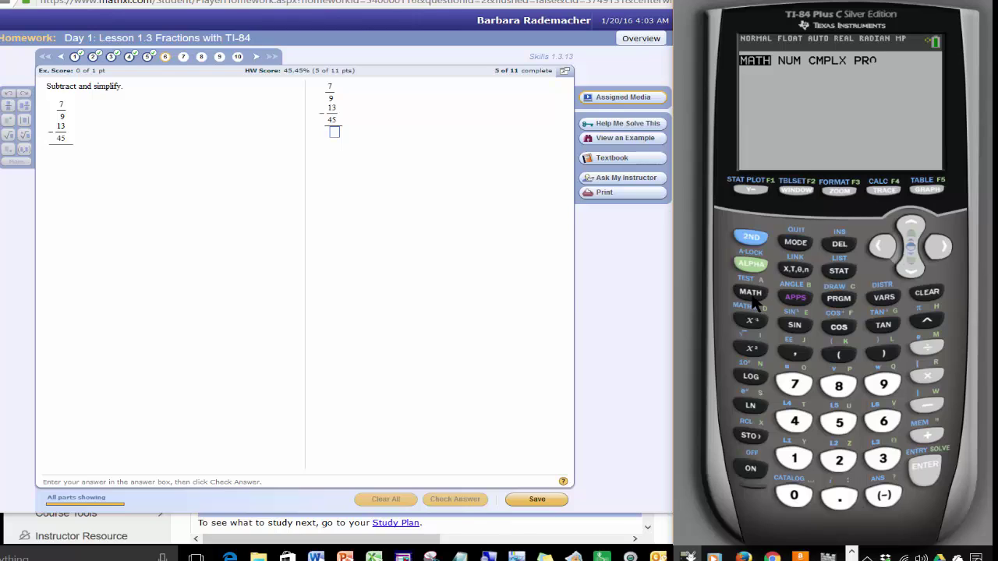
click(925, 468)
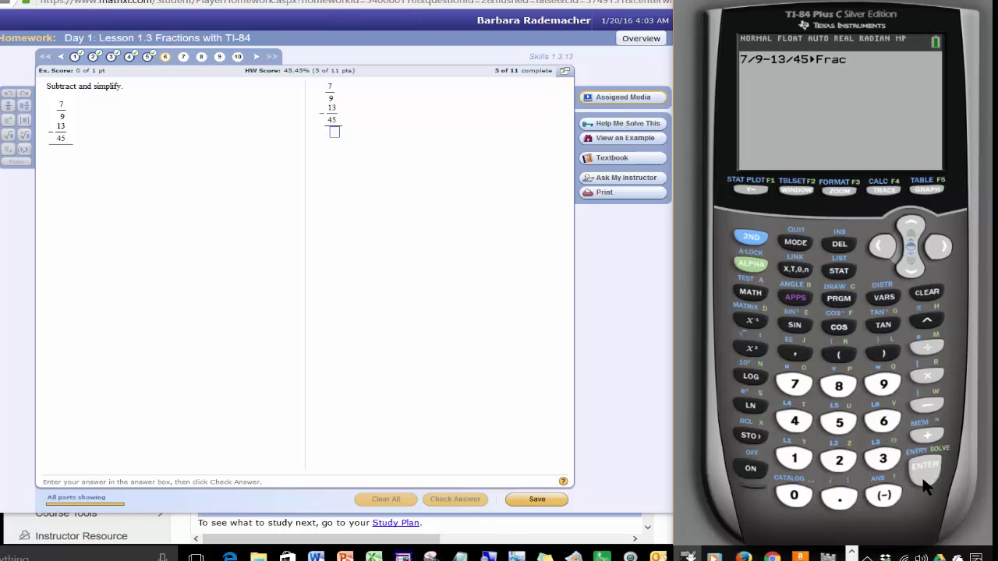
click(926, 484)
- Enter the fraction 22/45 as the answer to Question 6 using the fraction template, have it checked, and dismiss the feedback
click(335, 131)
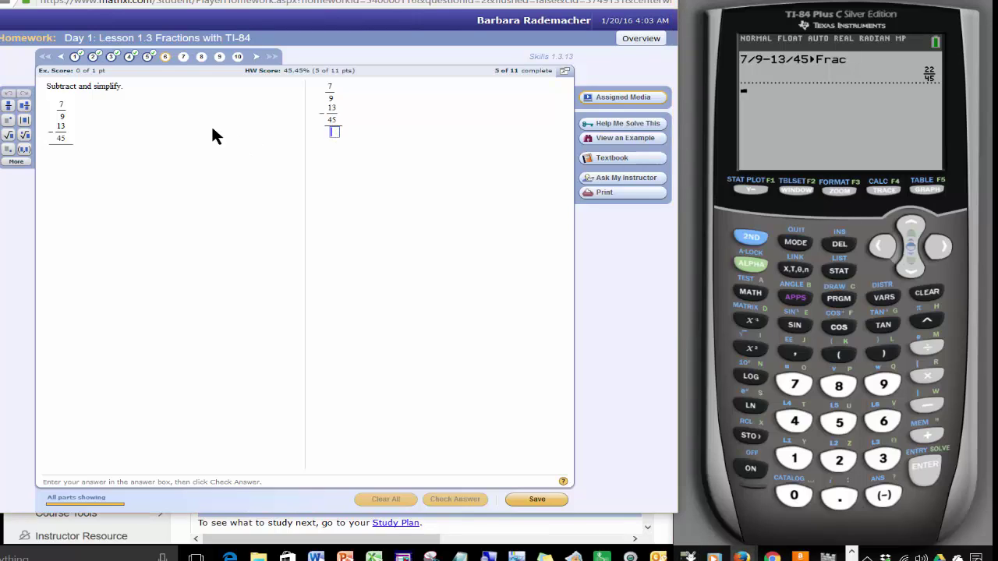
click(7, 106)
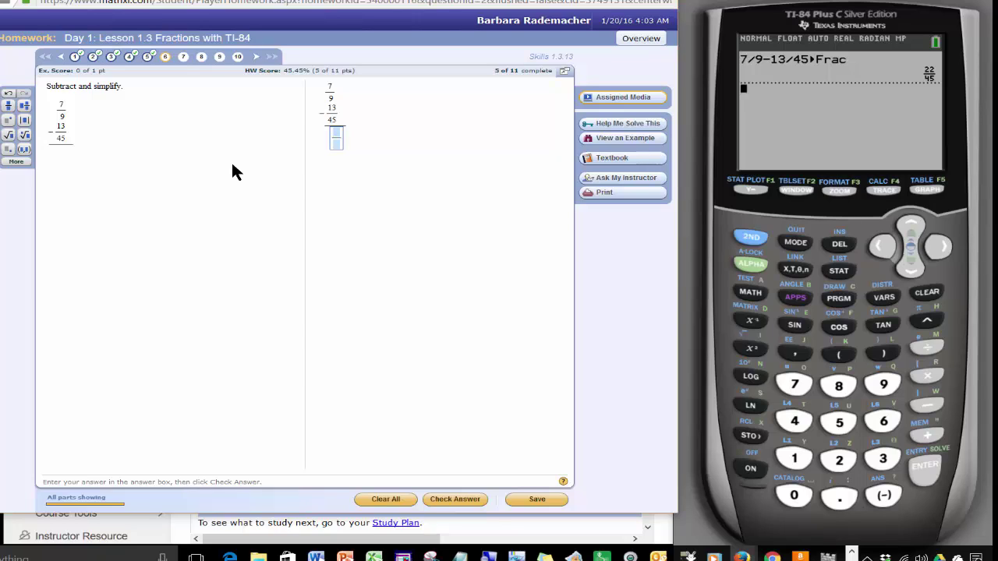
text(22/45)
click(456, 501)
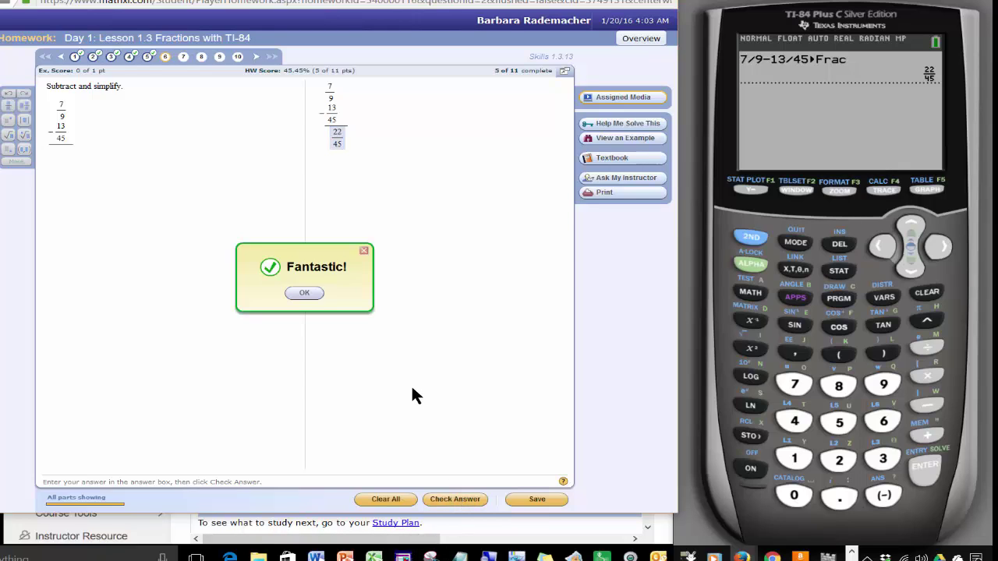
click(305, 292)
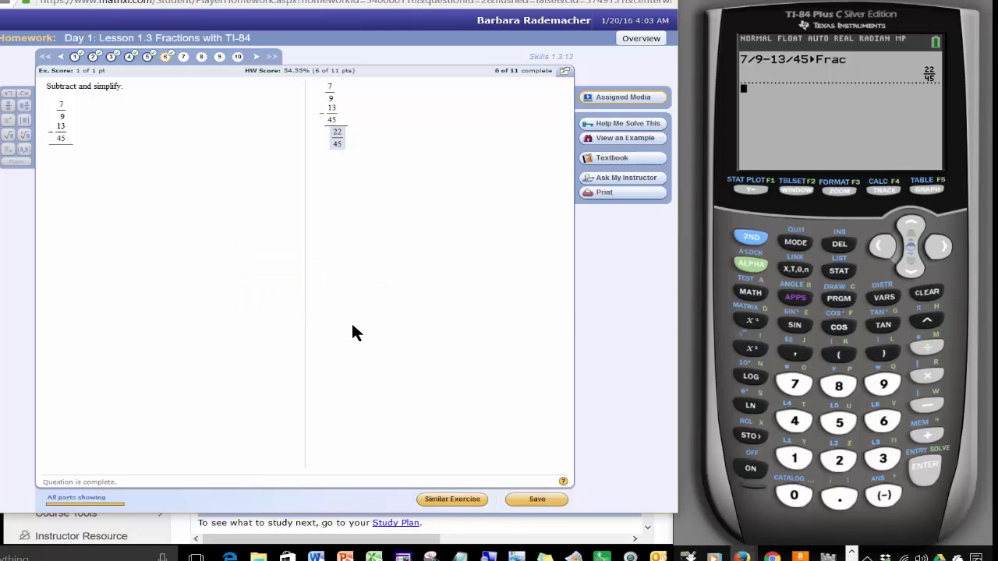